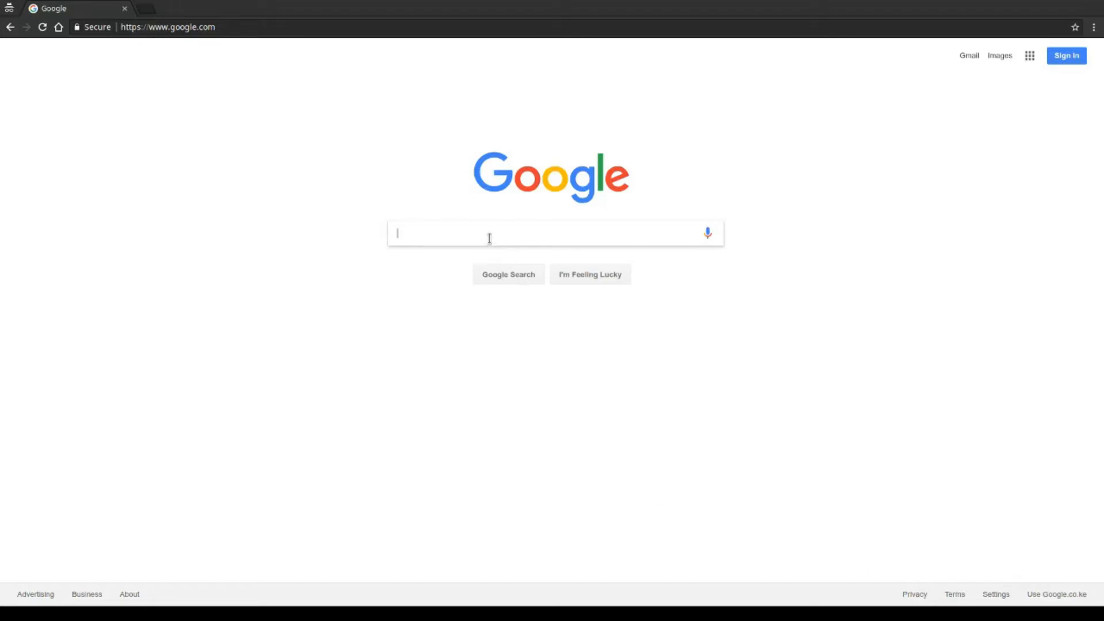
# Step: Search Google for "manjaro"
pyautogui.write('manjaro')
pyautogui.press('Return')
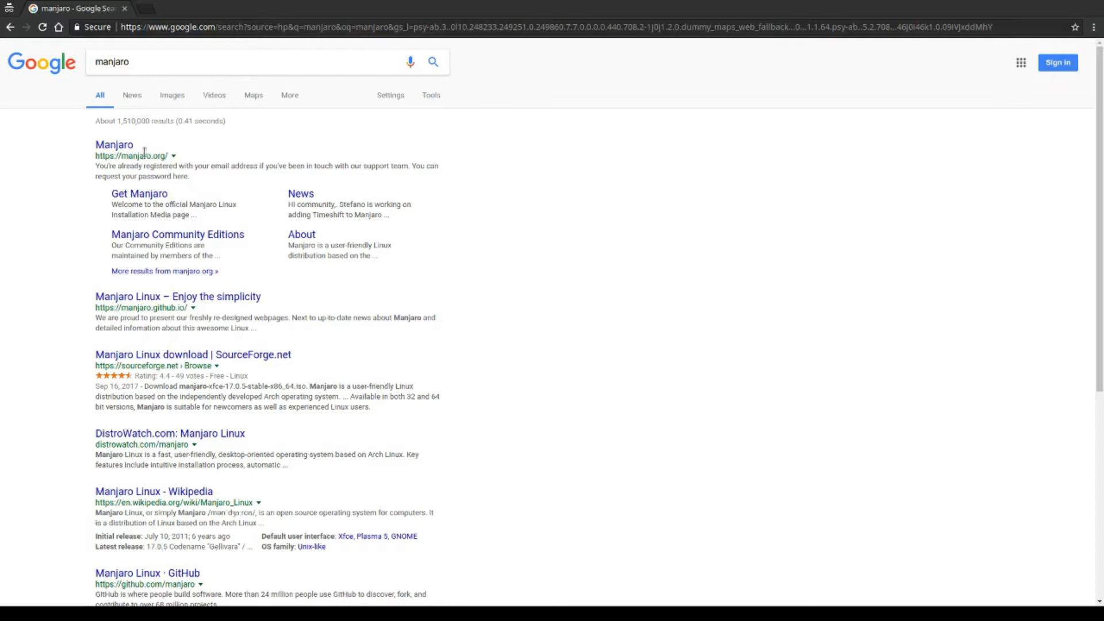
# Step: Go from the manjaro.org result to its Download > Current Releases page
pyautogui.click(124, 147)
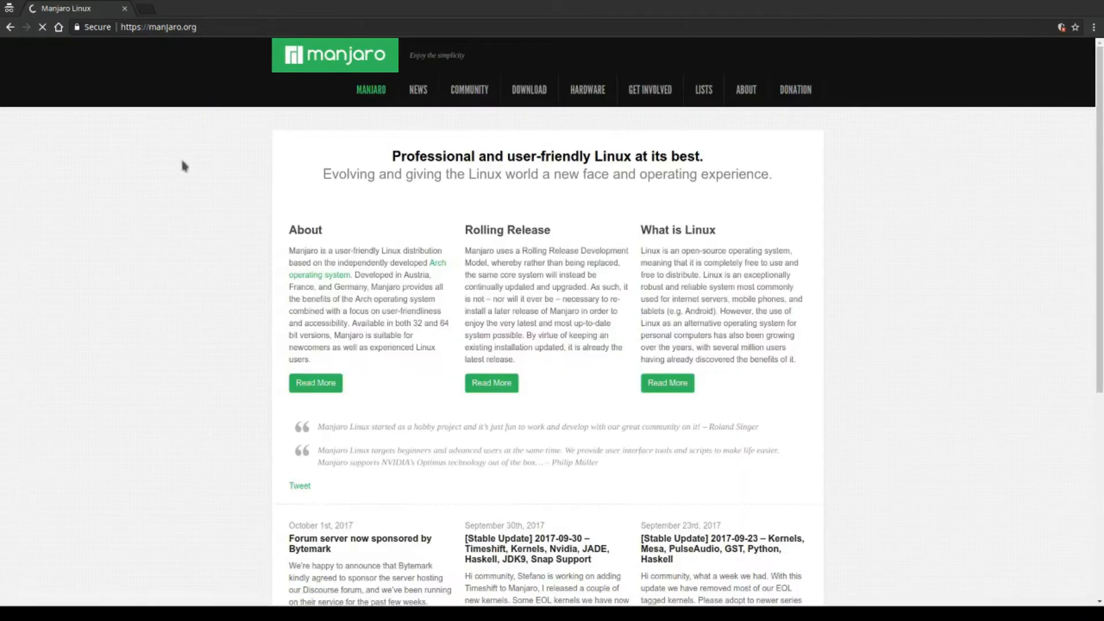
pyautogui.moveTo(528, 94)
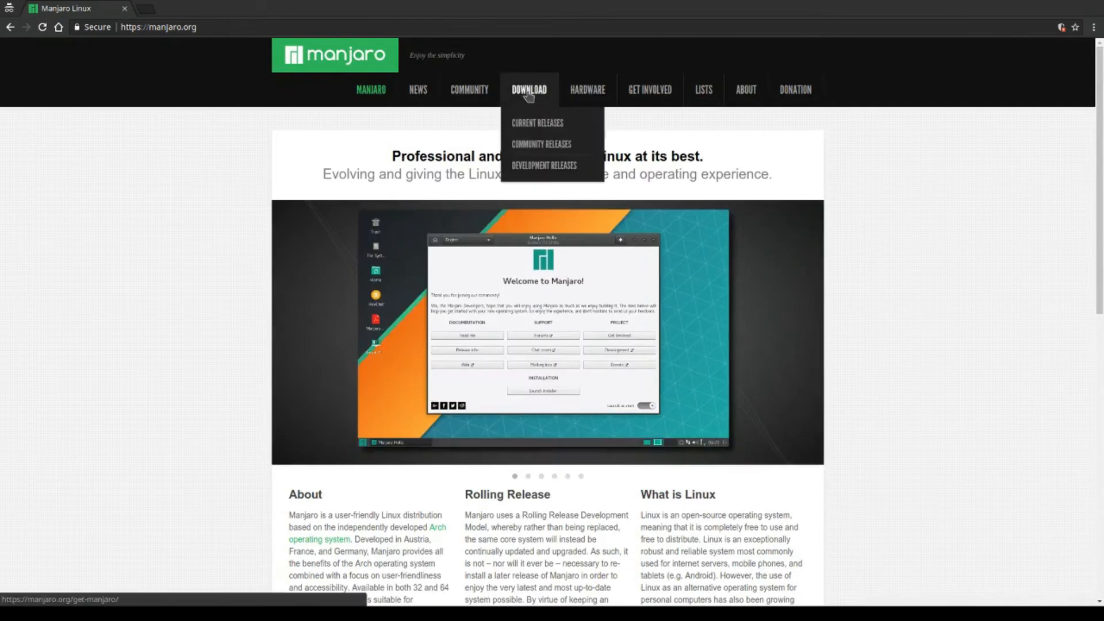
pyautogui.click(546, 124)
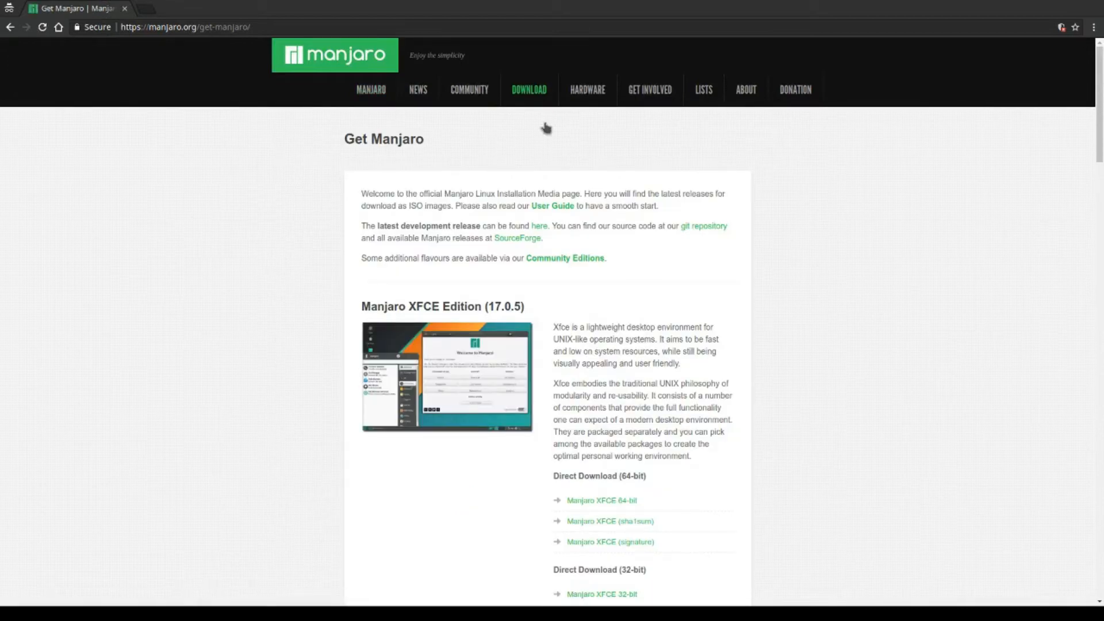
# Step: Scroll to KDE Edition and download the Manjaro KDE 64-bit ISO
pyautogui.scroll(-3, 546, 127)
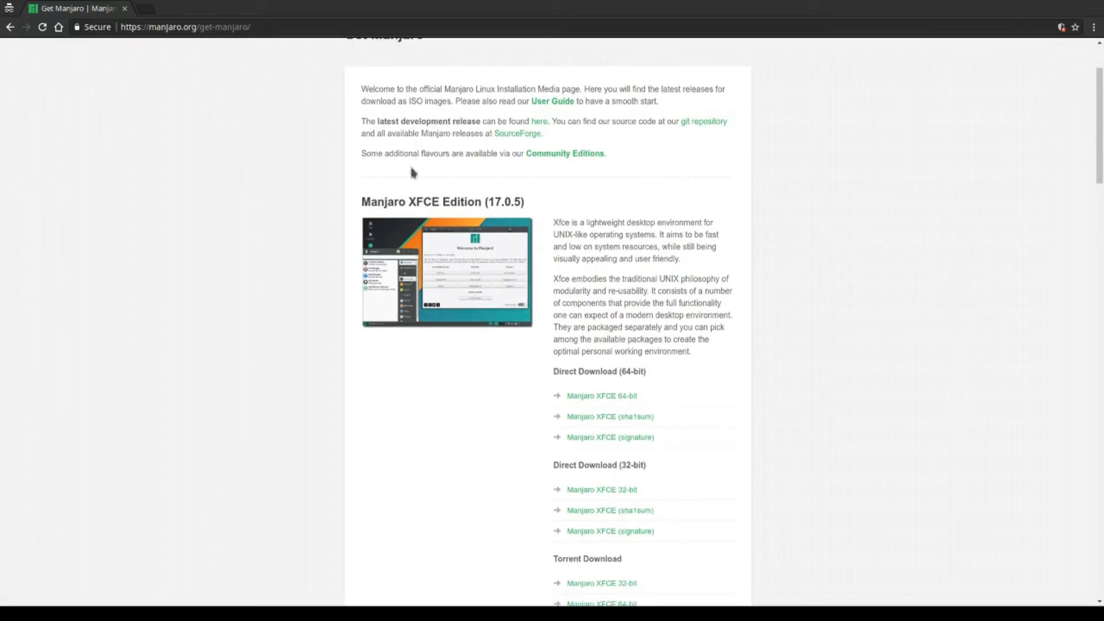
pyautogui.scroll(-4, 349, 240)
pyautogui.scroll(-2, 348, 245)
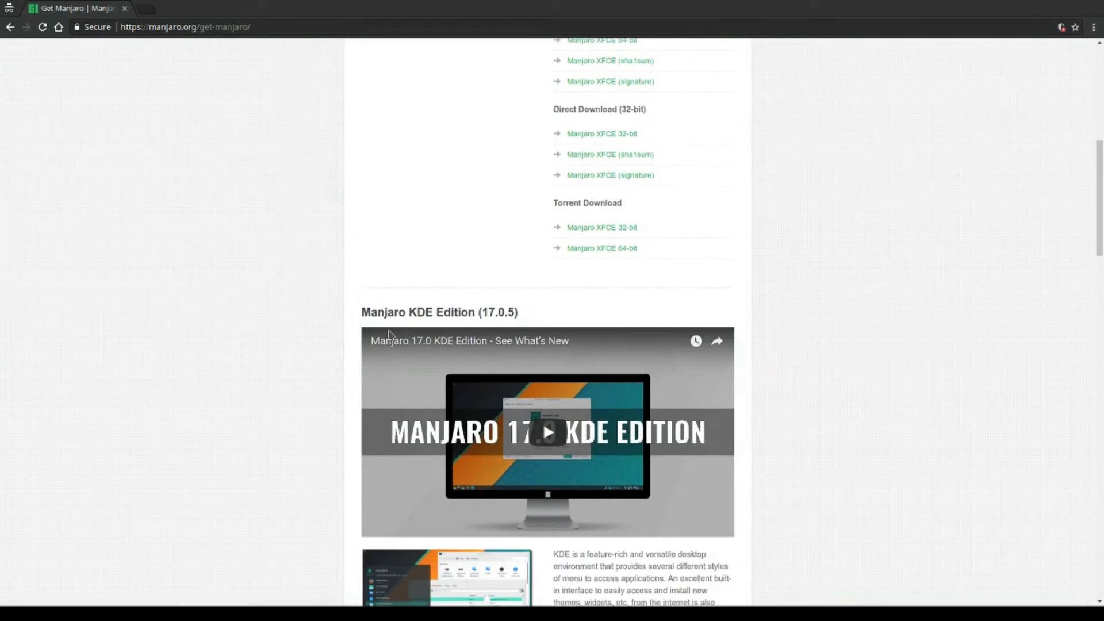
pyautogui.scroll(-5, 361, 305)
pyautogui.scroll(-6, 361, 305)
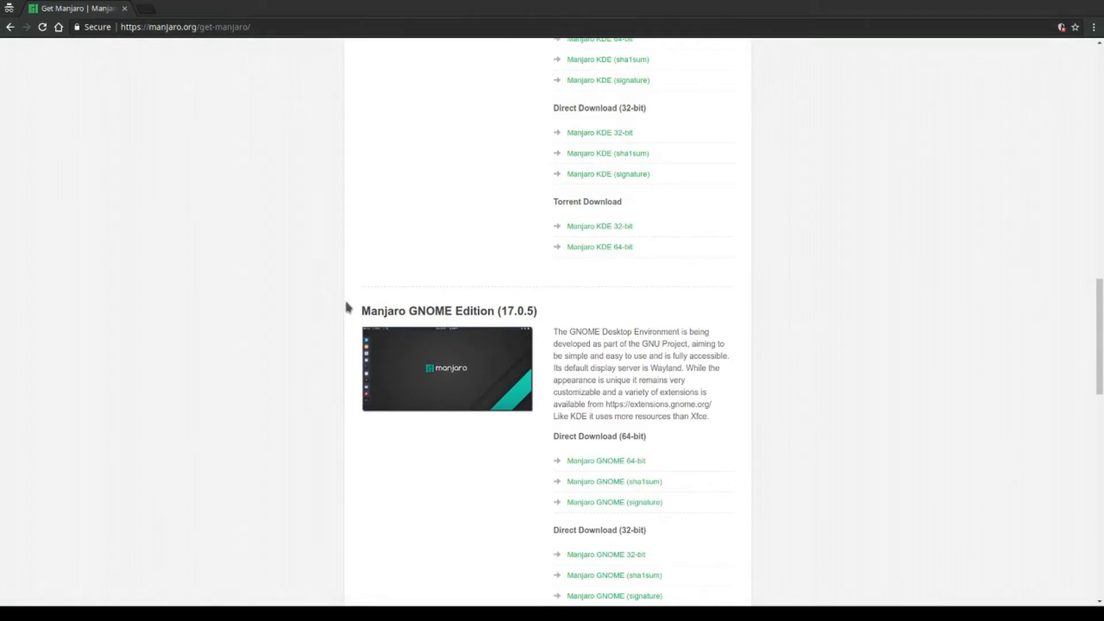
pyautogui.scroll(9, 350, 279)
pyautogui.scroll(1, 349, 279)
pyautogui.scroll(-3, 350, 279)
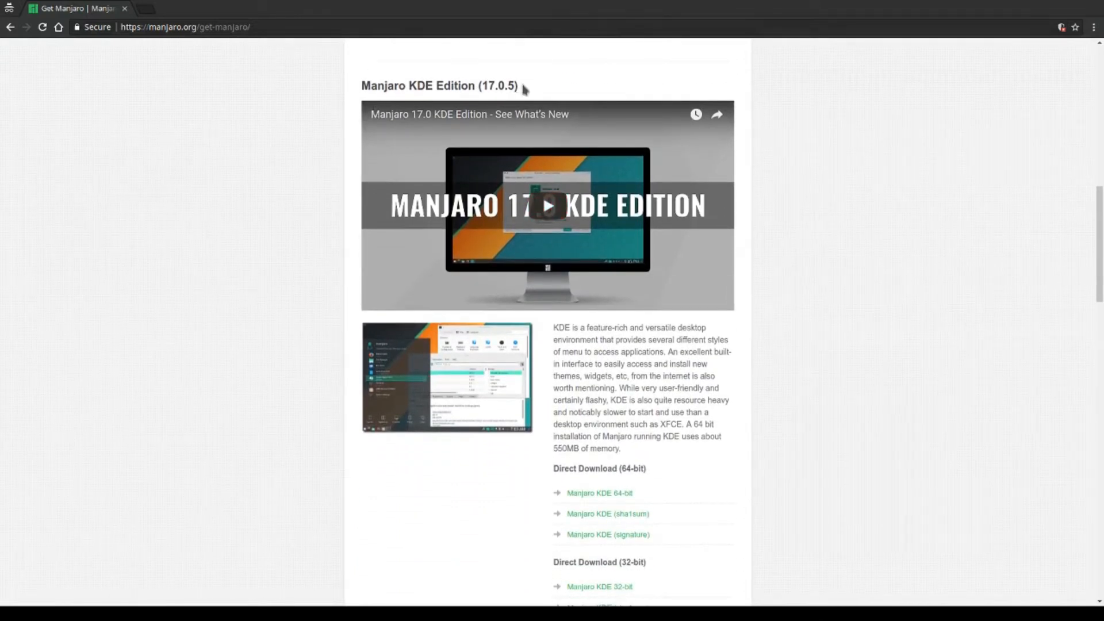
pyautogui.scroll(-1, 586, 291)
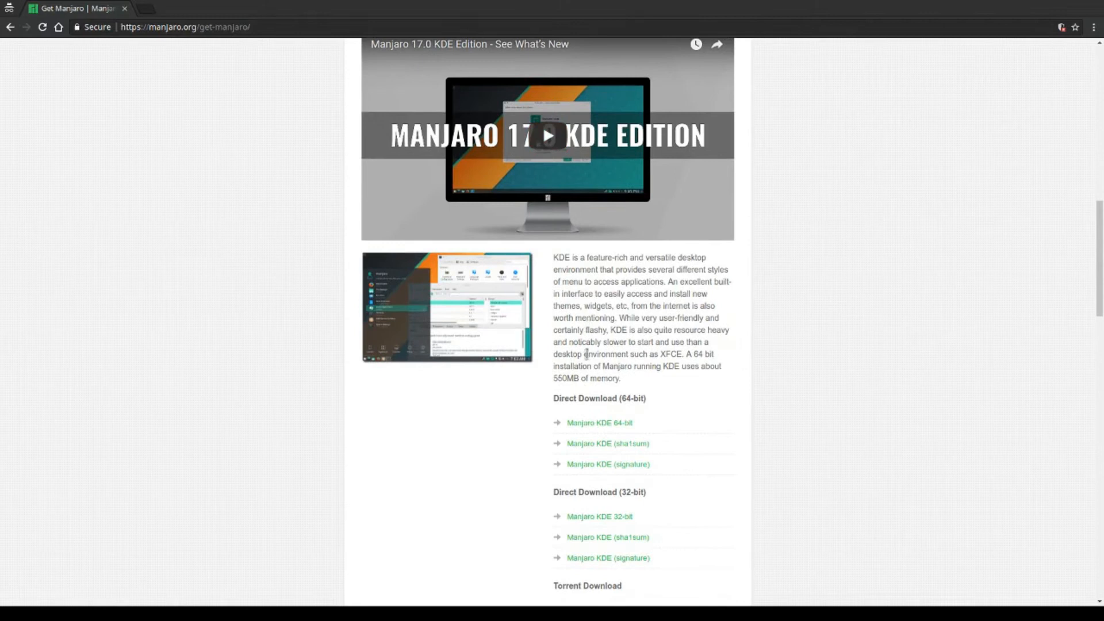
pyautogui.scroll(-1, 595, 423)
pyautogui.click(611, 324)
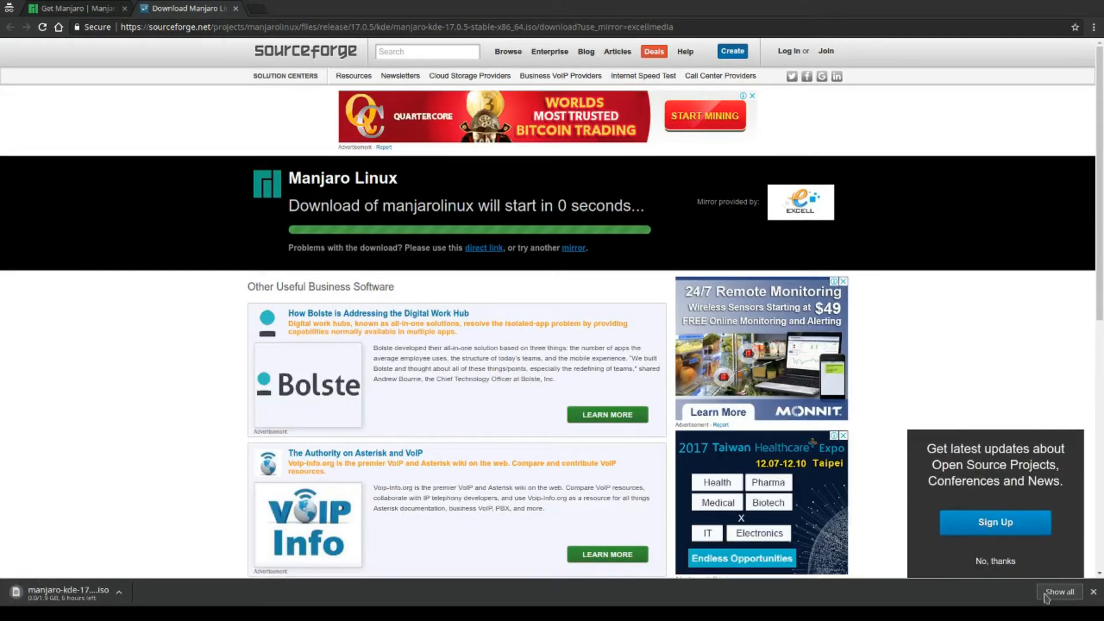
# Step: Show all Chrome downloads while the manjaro-kde-17.0.5 ISO downloads from SourceForge
pyautogui.click(1046, 595)
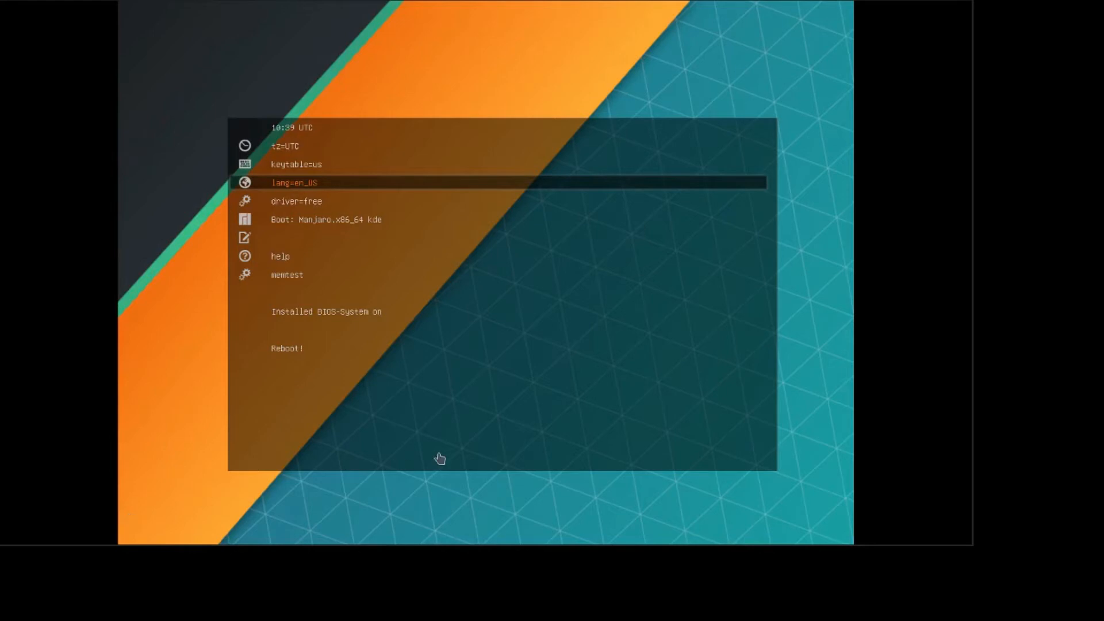
# Step: Boot the "Boot: Manjaro.x86_64 kde" entry from the live boot menu
pyautogui.press('Down')
pyautogui.press('Down')
pyautogui.press('Return')
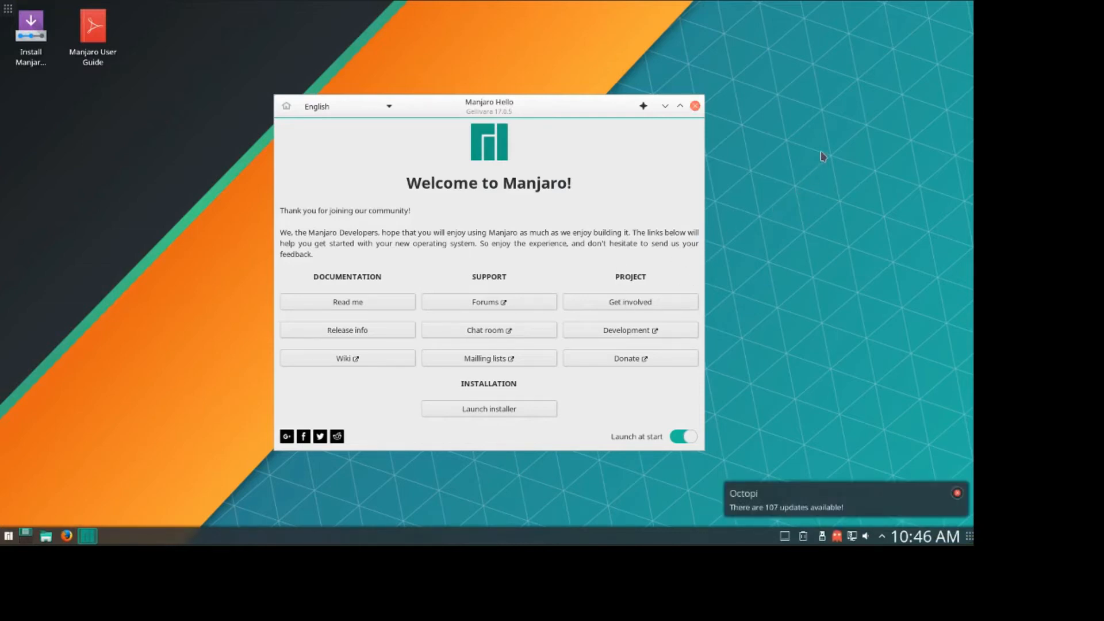
# Step: Close Manjaro Hello and launch the installer via the Install Manjaro icon's Open action
pyautogui.hotkey('alt', 'F4')
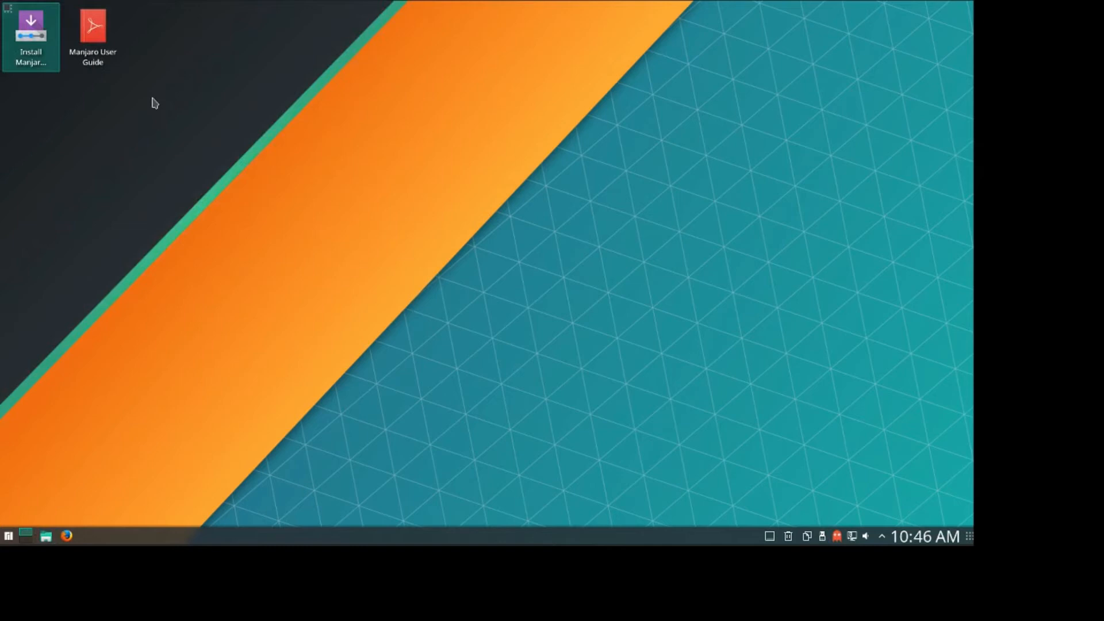
pyautogui.press('Menu')
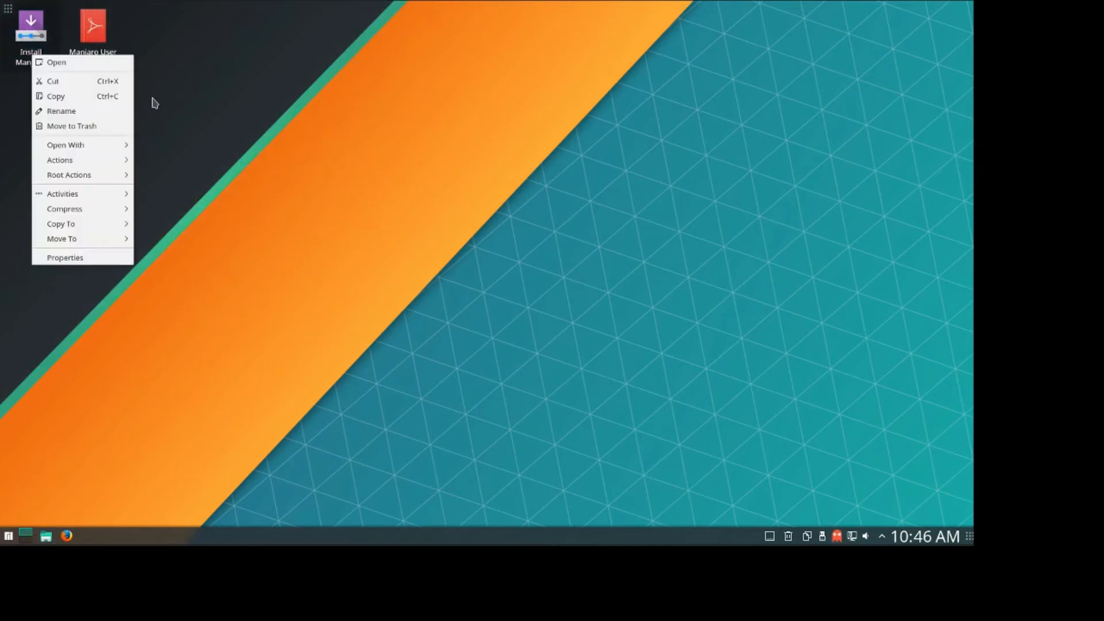
pyautogui.press('Down')
pyautogui.press('Down')
pyautogui.press('Up')
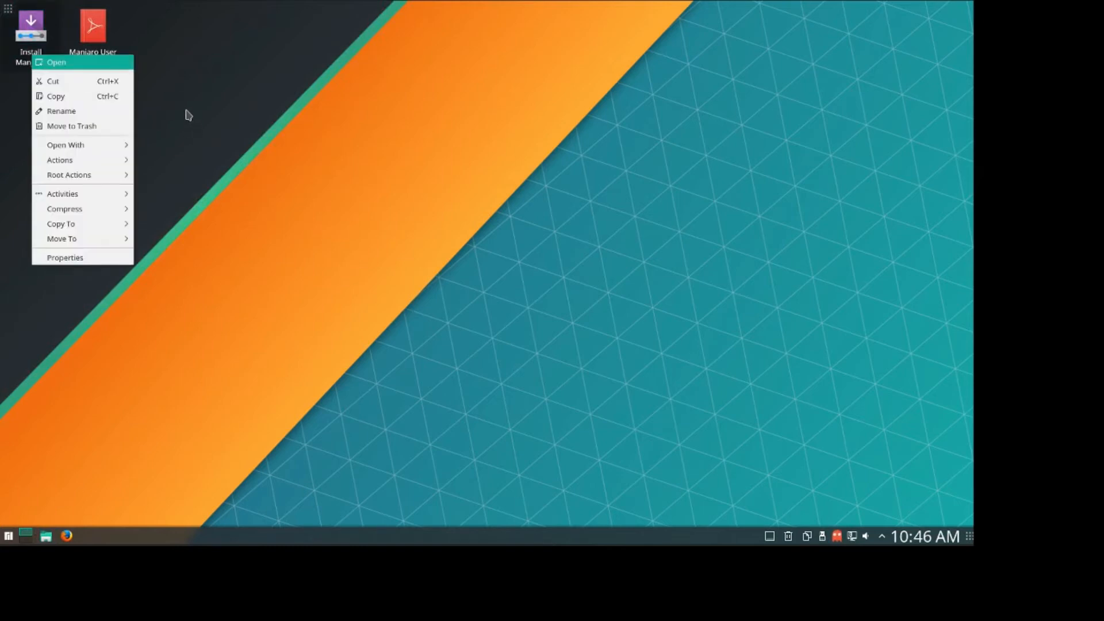
pyautogui.press('Return')
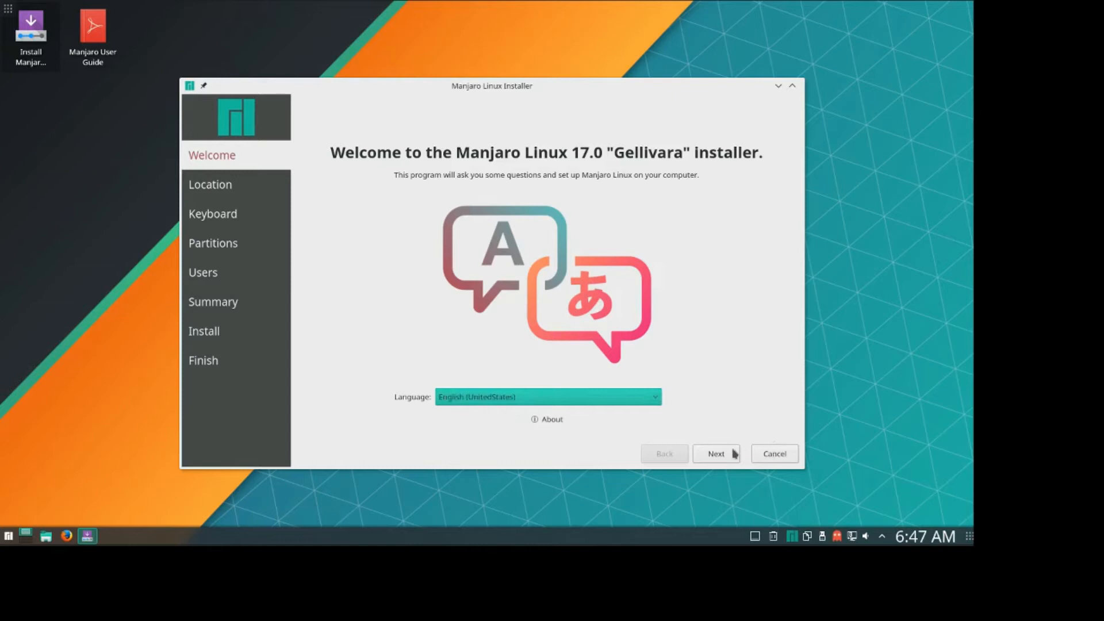
# Step: Pick English (UnitedKingdom) from the Language list and continue to the Location page
pyautogui.hotkey('alt', 'Down')
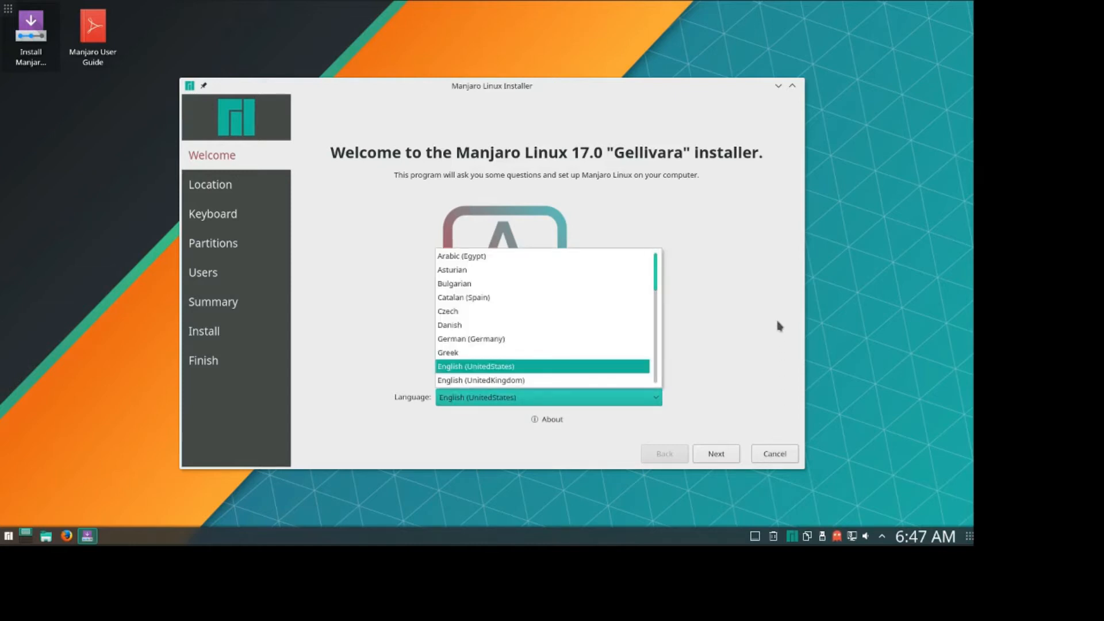
pyautogui.scroll(-5, 777, 334)
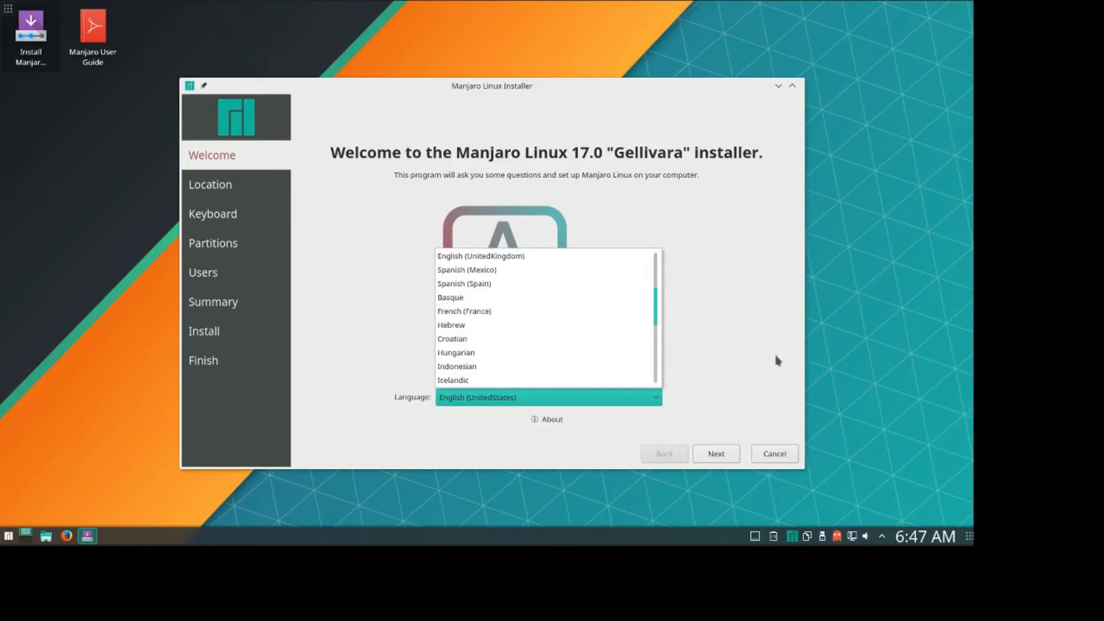
pyautogui.scroll(-4, 777, 385)
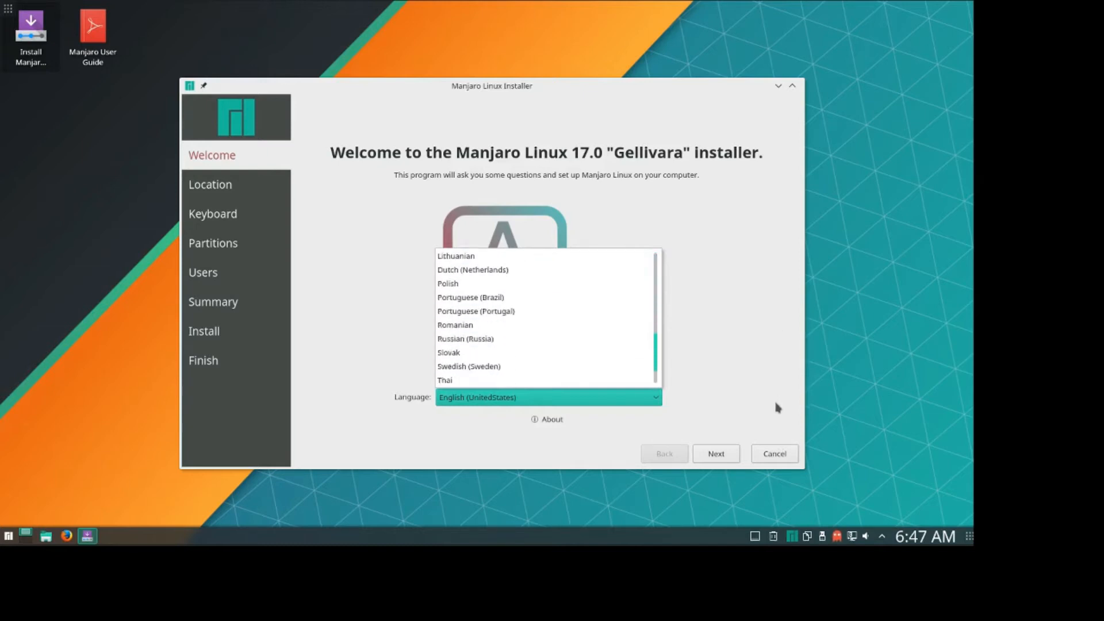
pyautogui.scroll(6, 777, 380)
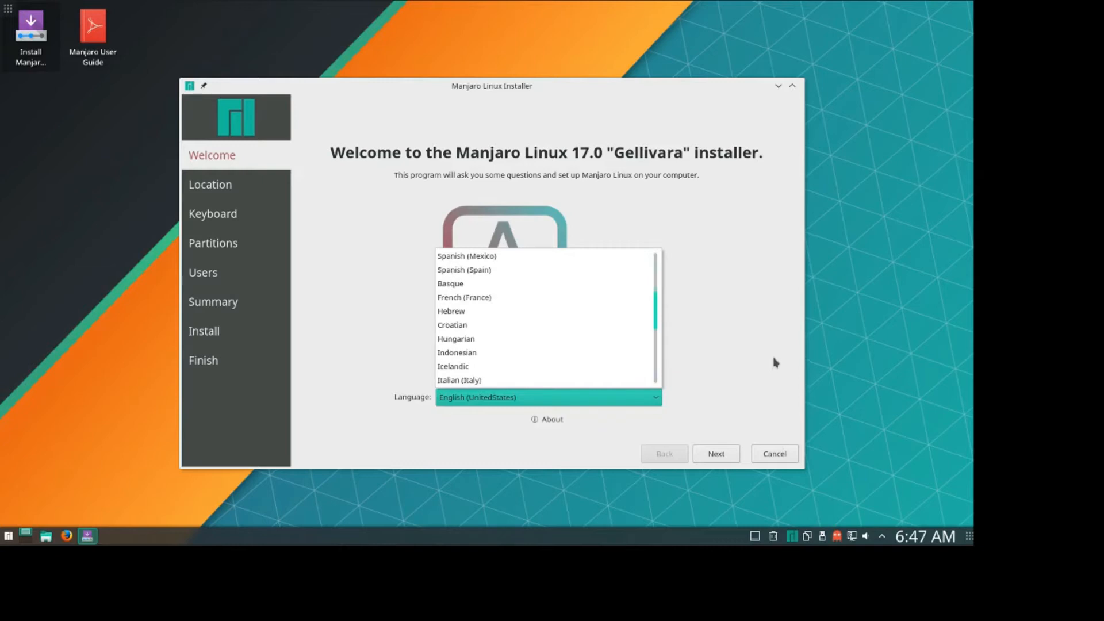
pyautogui.scroll(1, 771, 340)
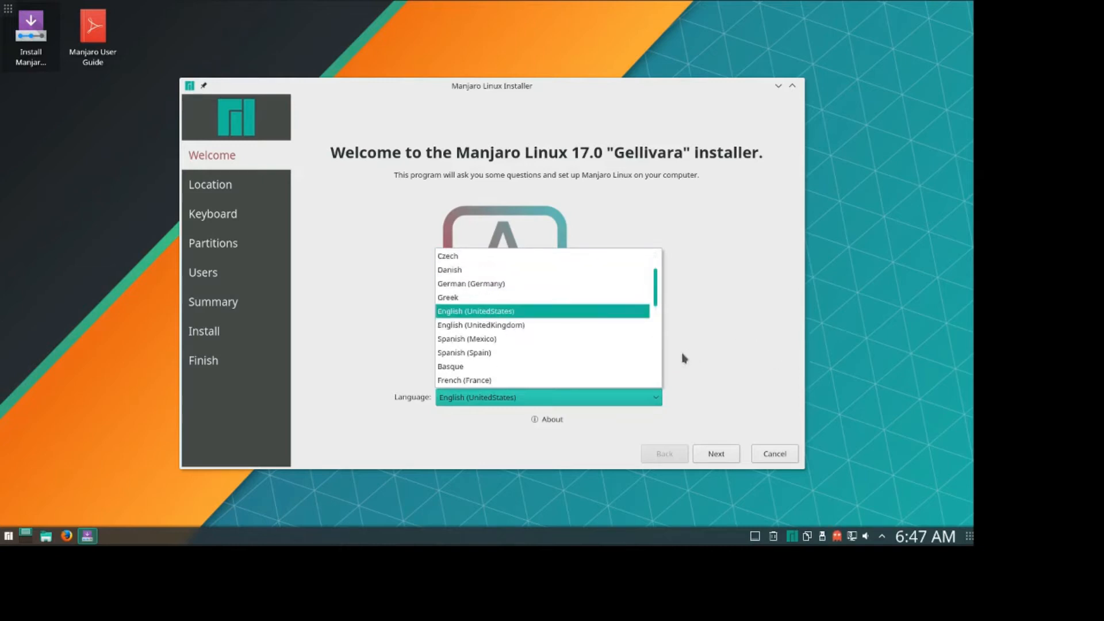
pyautogui.press('Down')
pyautogui.press('Return')
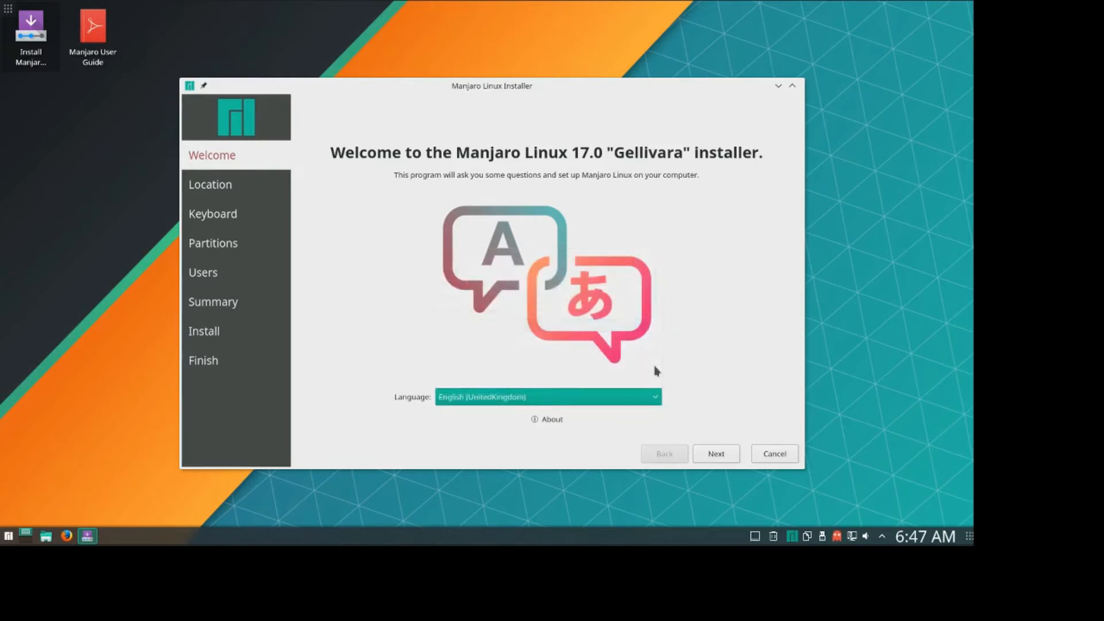
pyautogui.press('Tab')
pyautogui.press('Return')
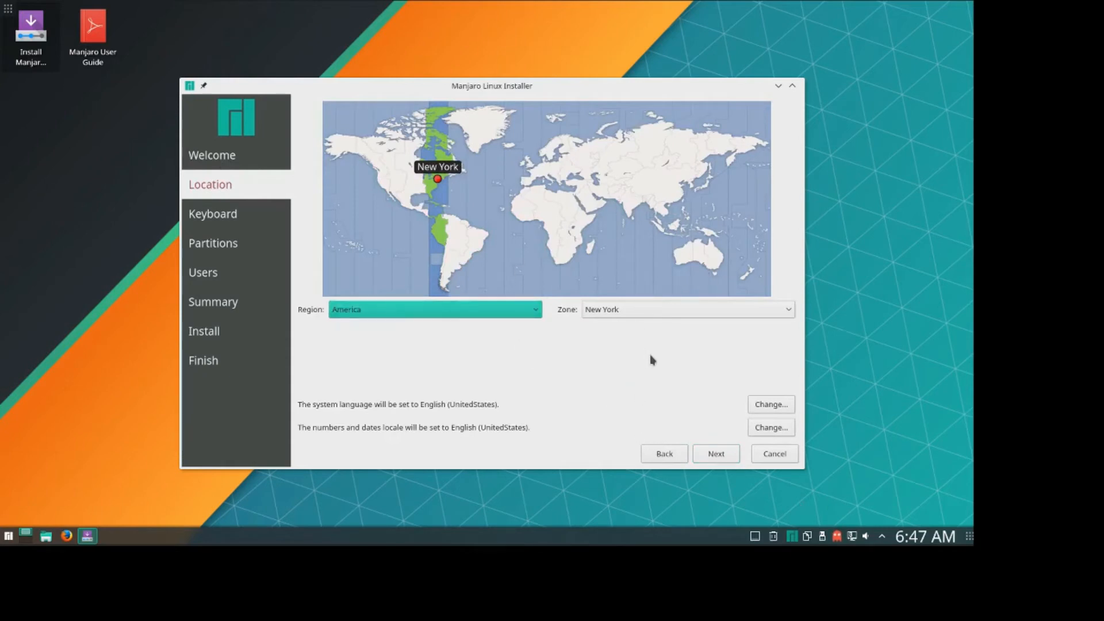
# Step: Choose Africa in the Region list and Nairobi in the Zone dropdown
pyautogui.press('space')
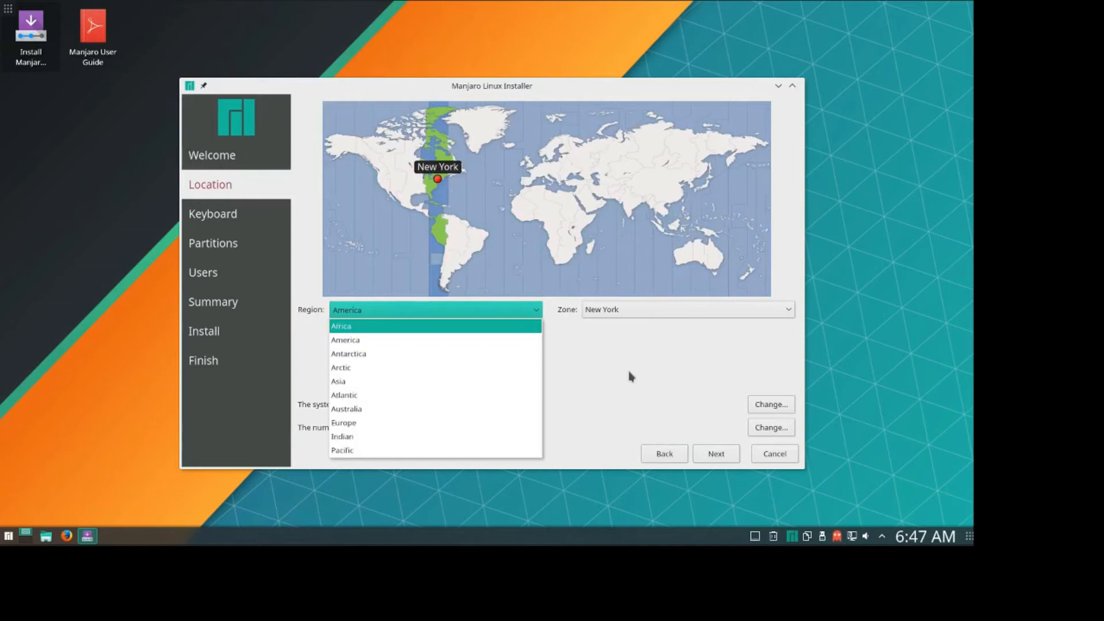
pyautogui.press('Return')
pyautogui.click(787, 310)
pyautogui.press('j')
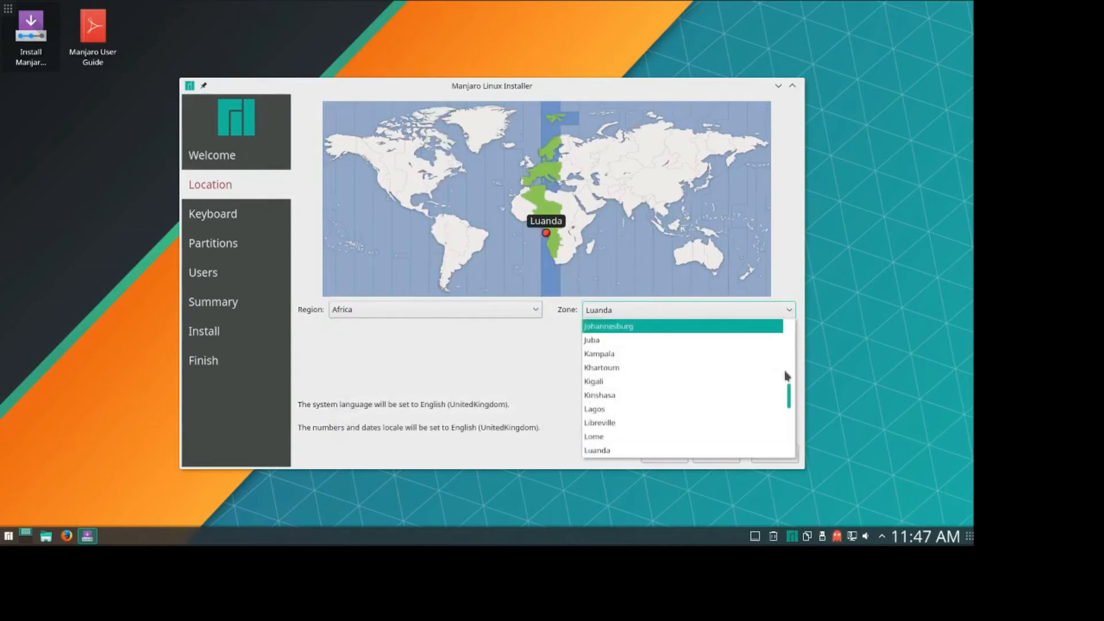
pyautogui.scroll(-1, 784, 372)
pyautogui.scroll(-4, 784, 372)
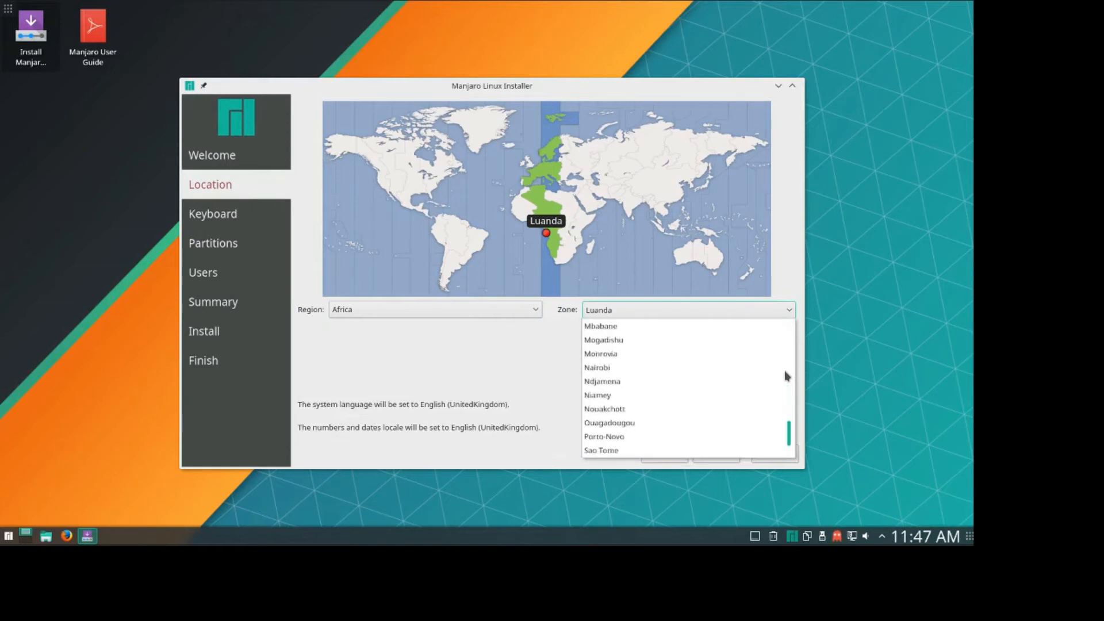
pyautogui.click(718, 419)
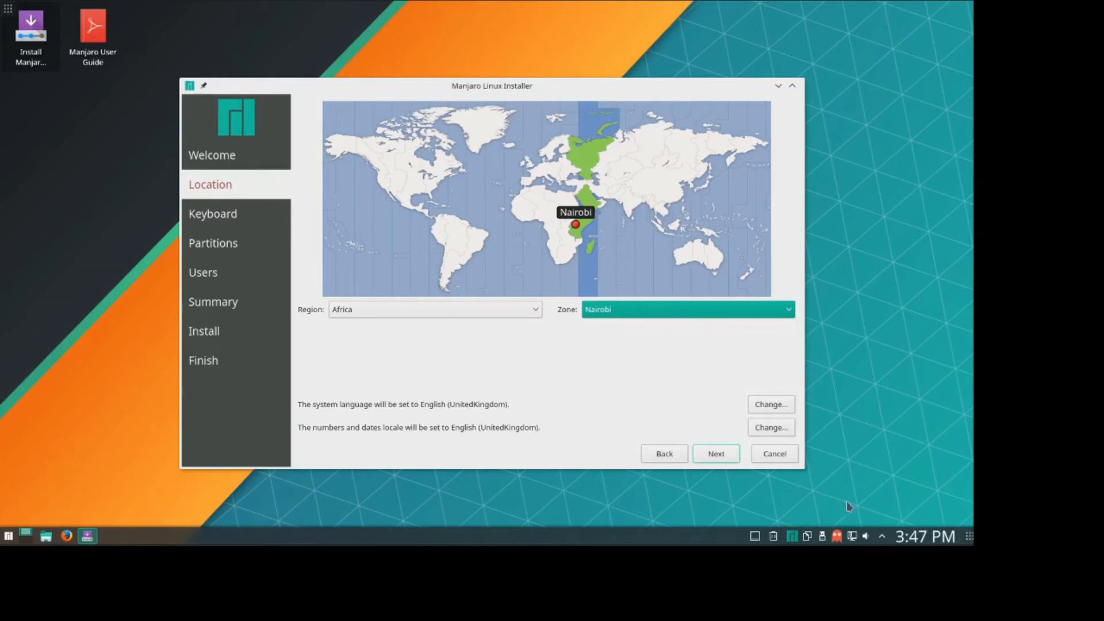
# Step: Continue to the Keyboard page and select the English (US) layout
pyautogui.press('Return')
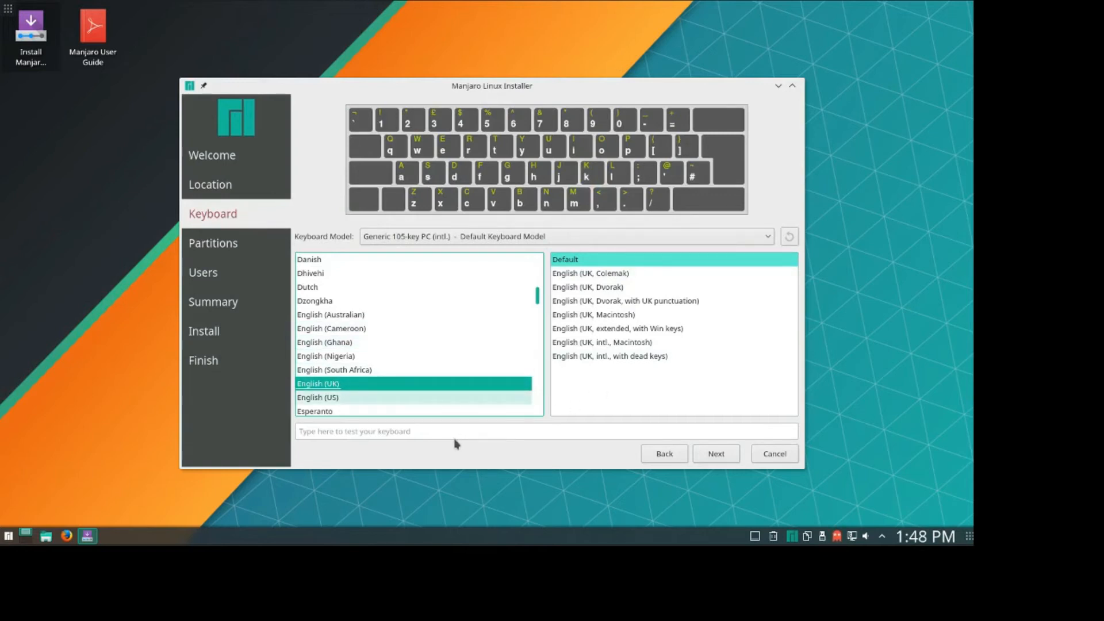
pyautogui.press('Down')
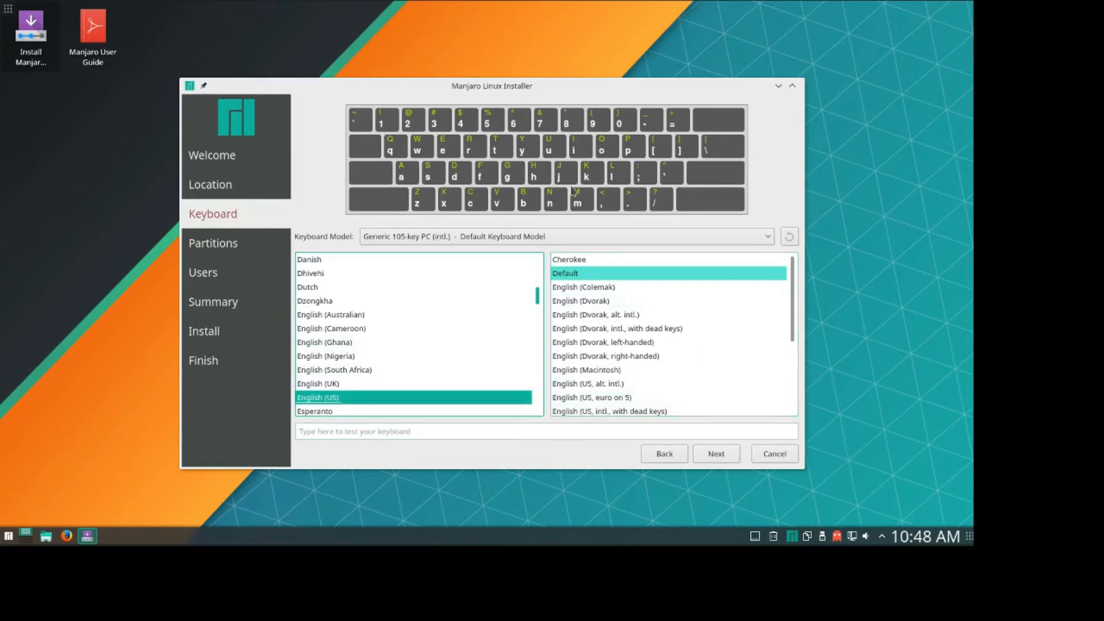
# Step: Advance to Partitions and select Manual partitioning for the 250 GiB VMware disk
pyautogui.click(730, 450)
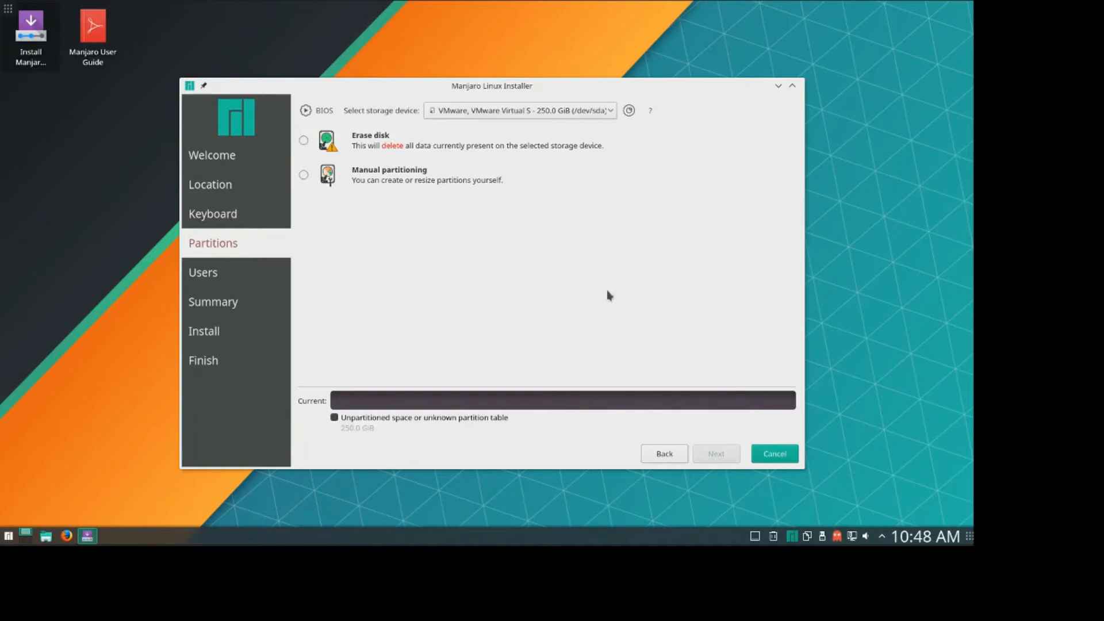
pyautogui.click(426, 219)
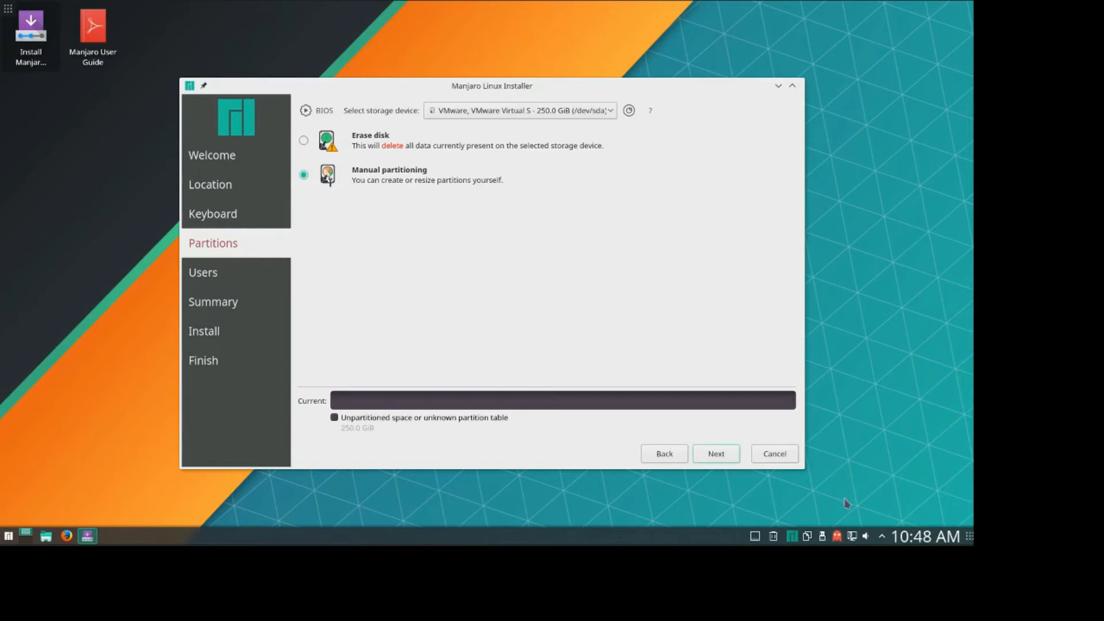
# Step: In the partition editor, create a new Master Boot Record (MBR) partition table
pyautogui.press('Return')
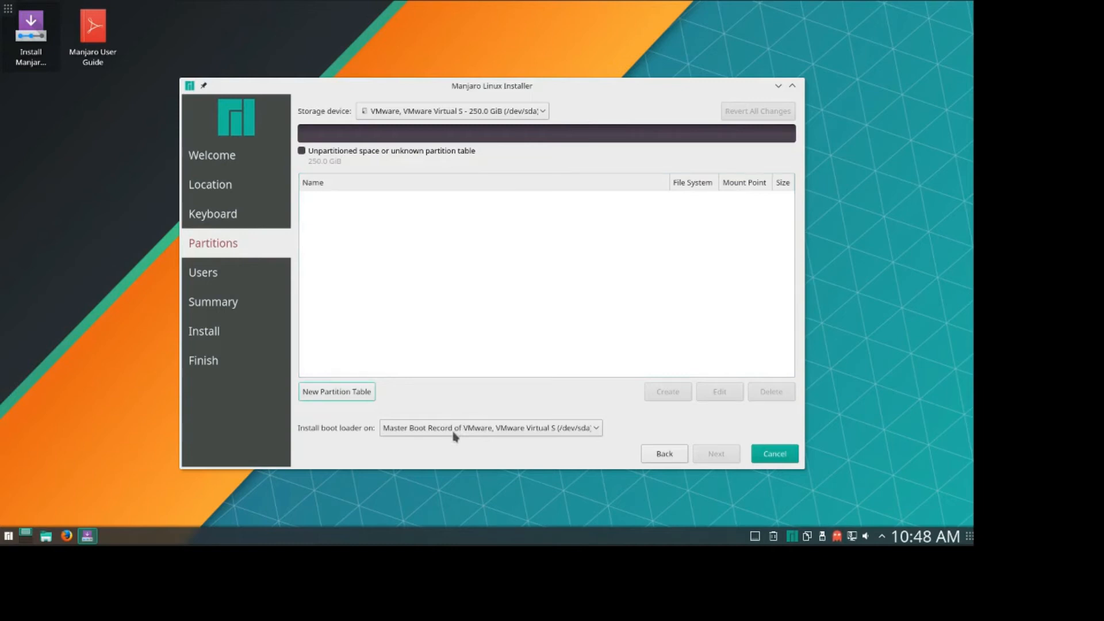
pyautogui.press('space')
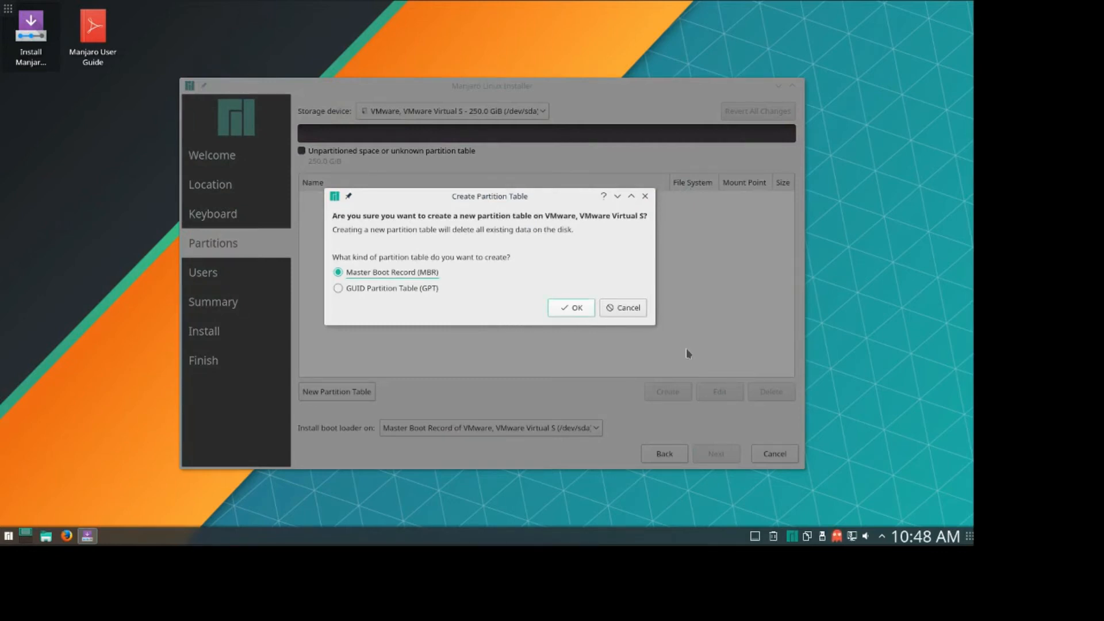
pyautogui.press('Return')
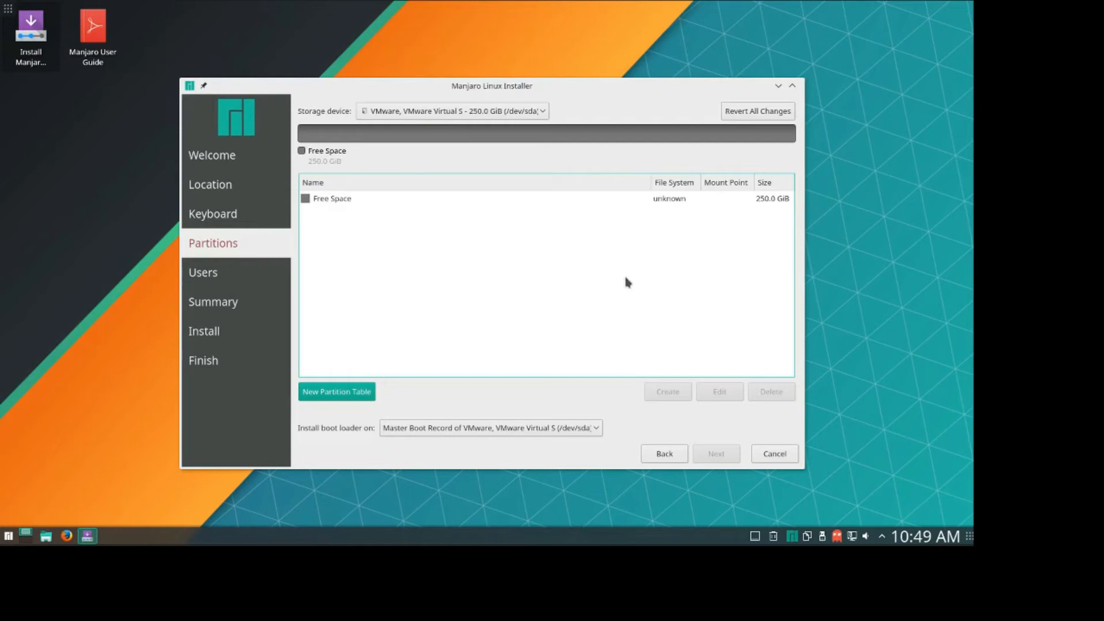
# Step: Create a 40000 MiB ext4 partition in the 250 GiB free space, mounted at / with the boot flag
pyautogui.press('Tab')
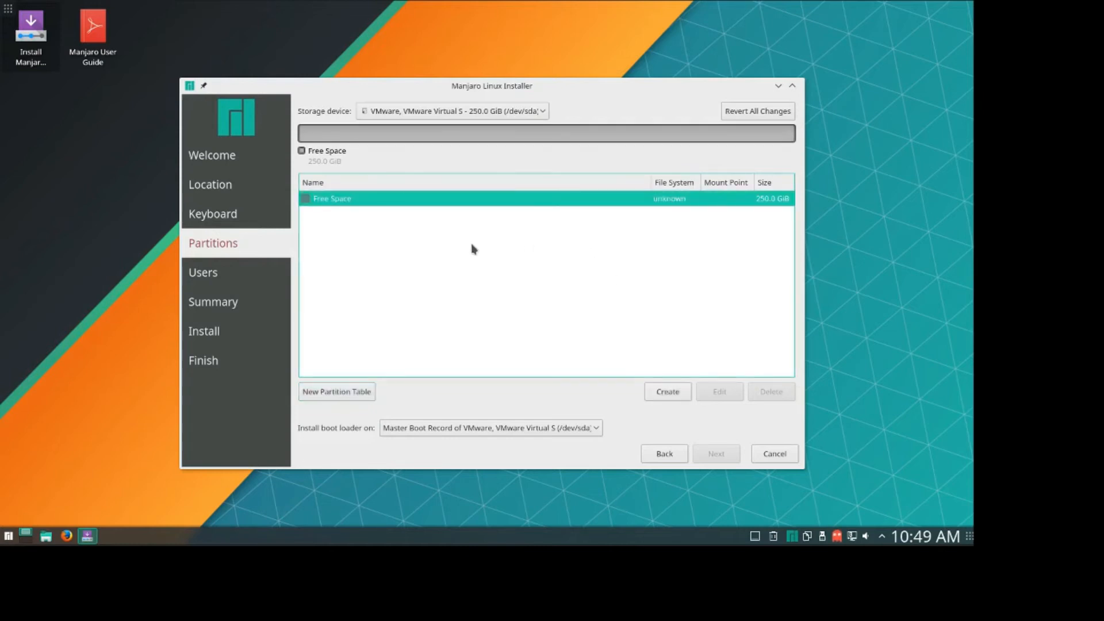
pyautogui.press('Tab')
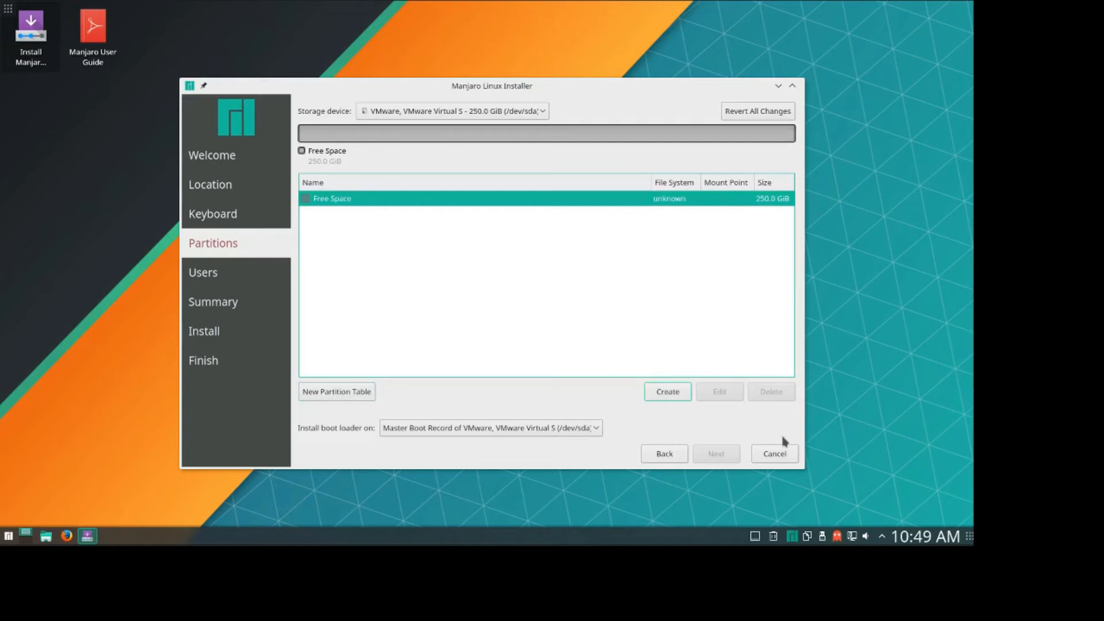
pyautogui.press('space')
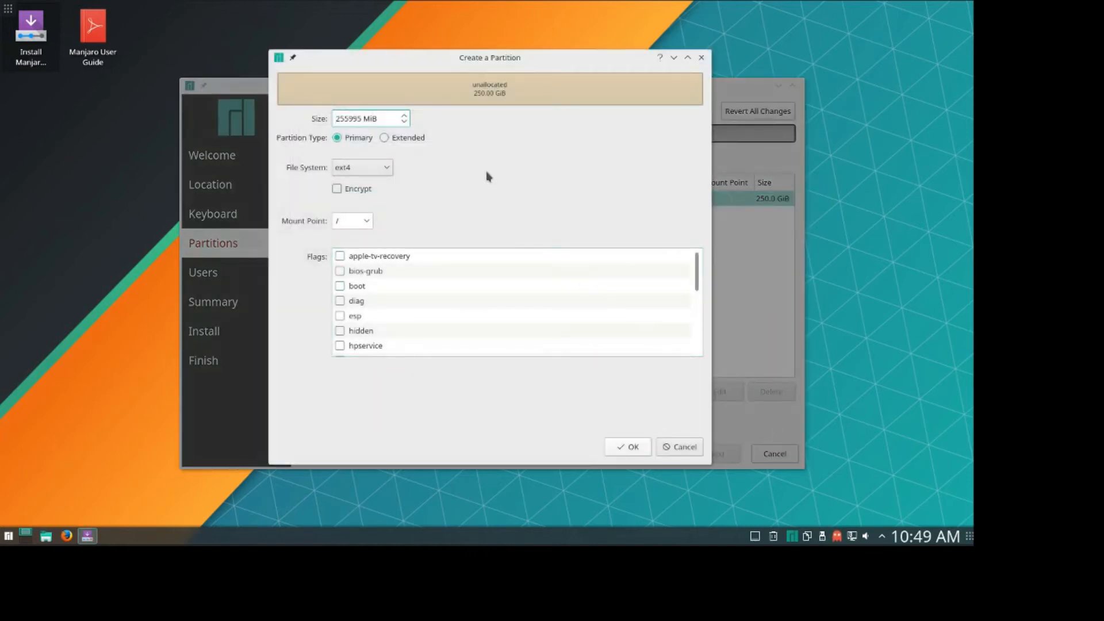
pyautogui.press('End')
pyautogui.hotkey('shift', 'Left')
pyautogui.hotkey('shift', 'Left')
pyautogui.hotkey('shift', 'Left')
pyautogui.hotkey('shift', 'Left')
pyautogui.hotkey('shift', 'Left')
pyautogui.hotkey('shift', 'Left')
pyautogui.press('BackSpace')
pyautogui.write('40000')
pyautogui.click(460, 333)
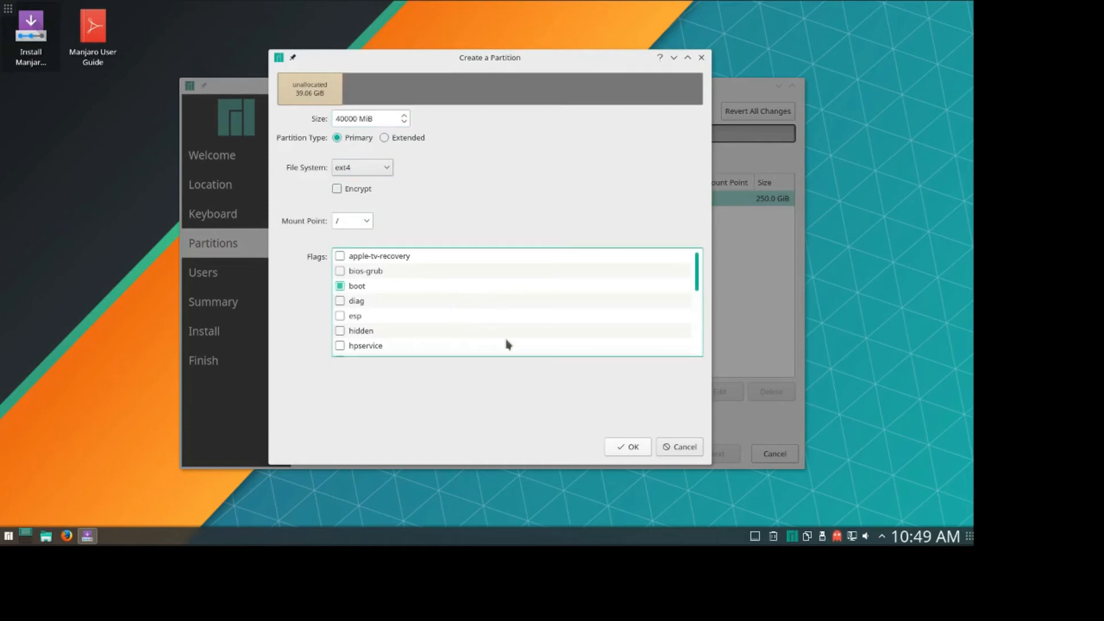
pyautogui.press('Return')
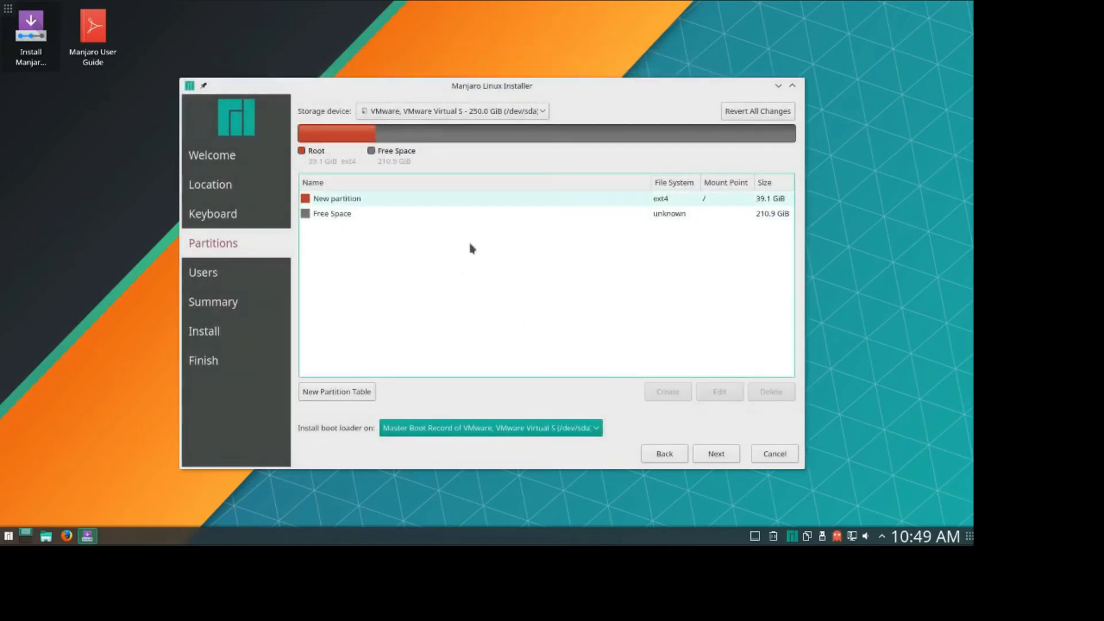
# Step: Create a 4096 MiB linuxswap partition in the remaining 210.9 GiB of free space
pyautogui.click(439, 260)
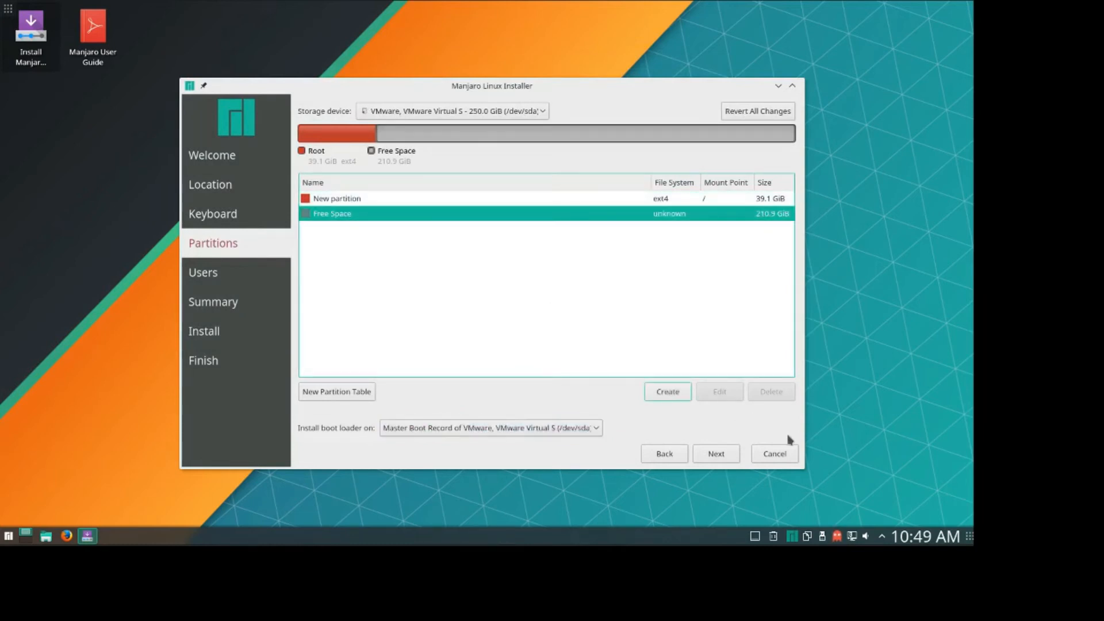
pyautogui.press('space')
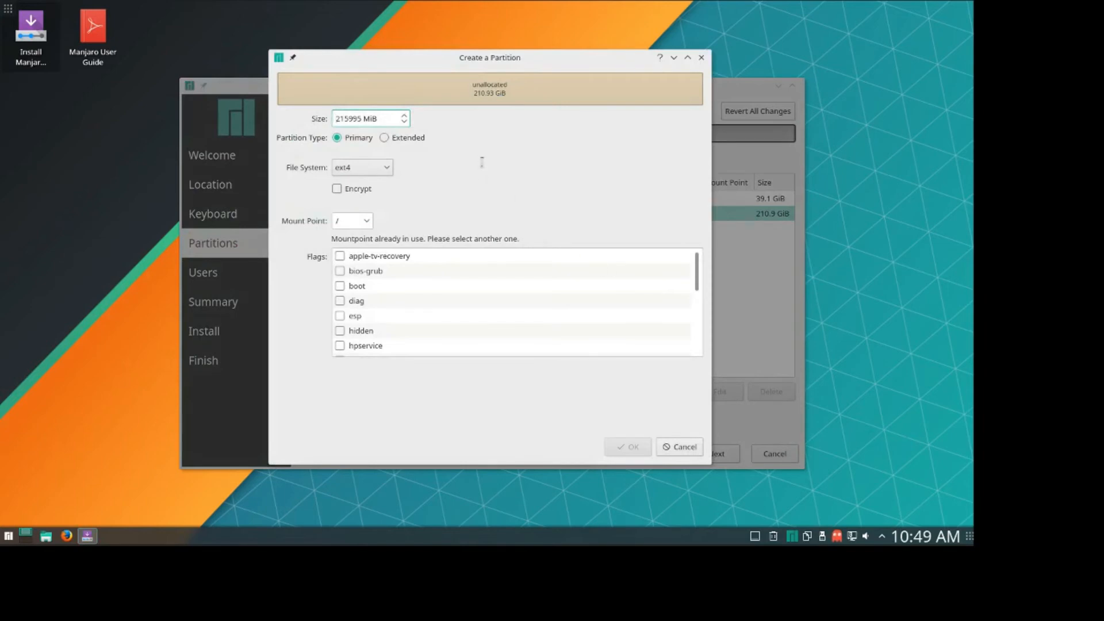
pyautogui.hotkey('ctrl', 'a')
pyautogui.write('4096')
pyautogui.press('Tab')
pyautogui.hotkey('alt', 'Down')
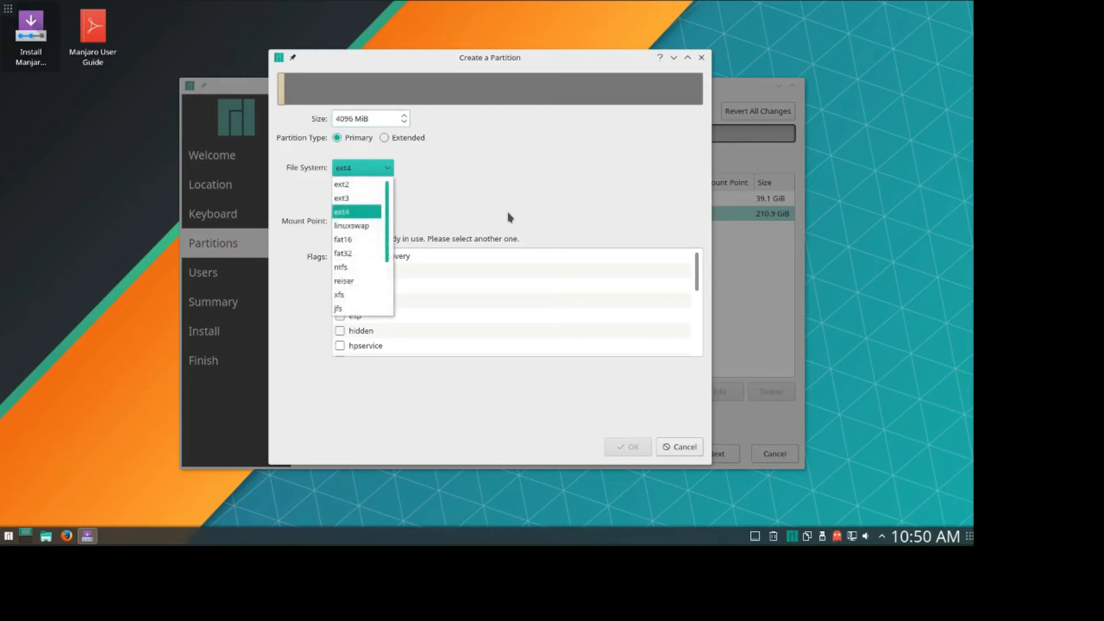
pyautogui.press('Up')
pyautogui.press('Down')
pyautogui.press('Down')
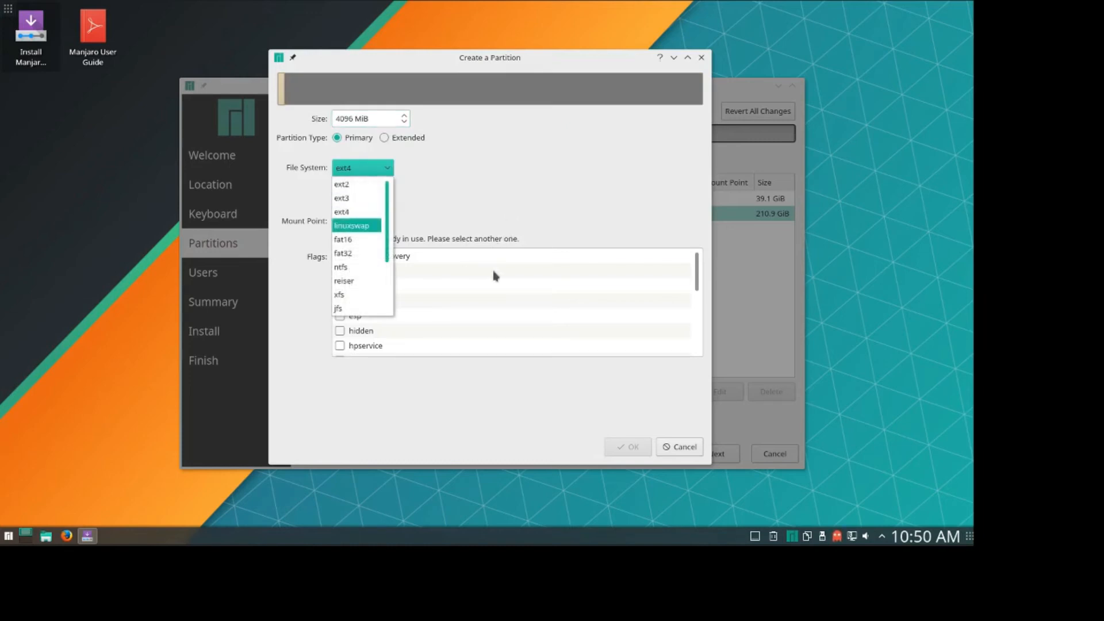
pyautogui.press('Return')
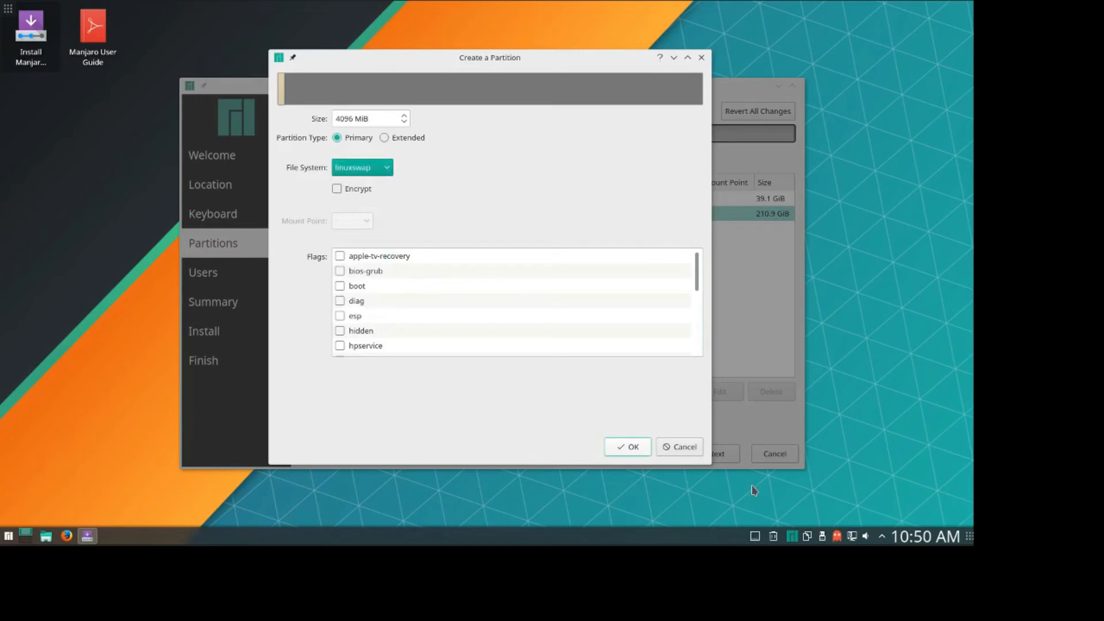
pyautogui.press('Return')
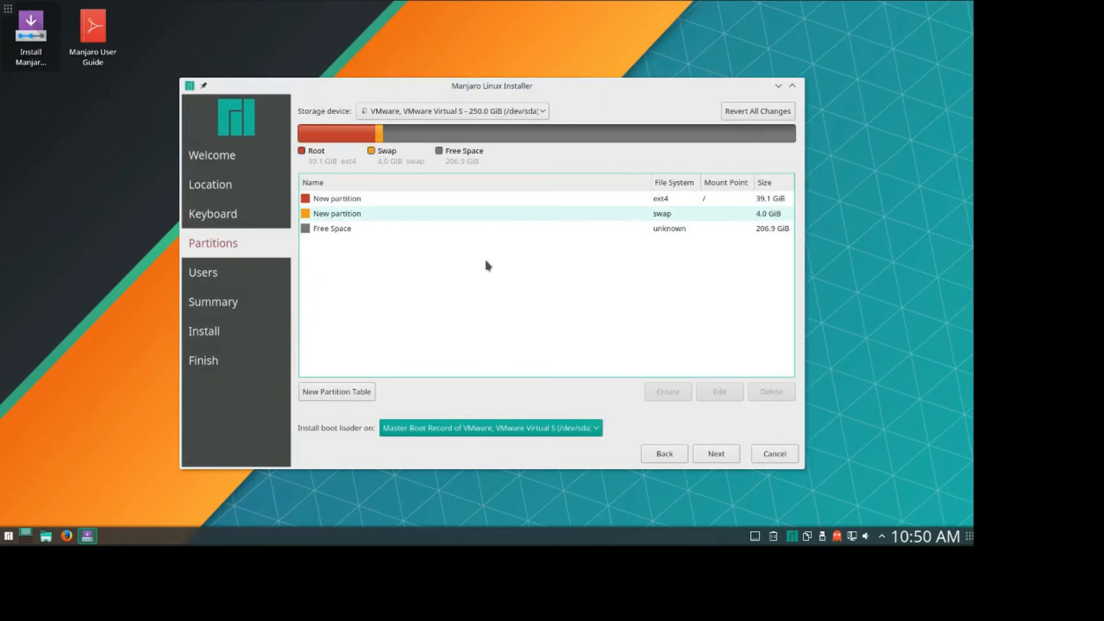
# Step: Create an ext4 /home partition from the remaining 206.9 GiB and keep the boot loader on the Master Boot Record
pyautogui.click(332, 228)
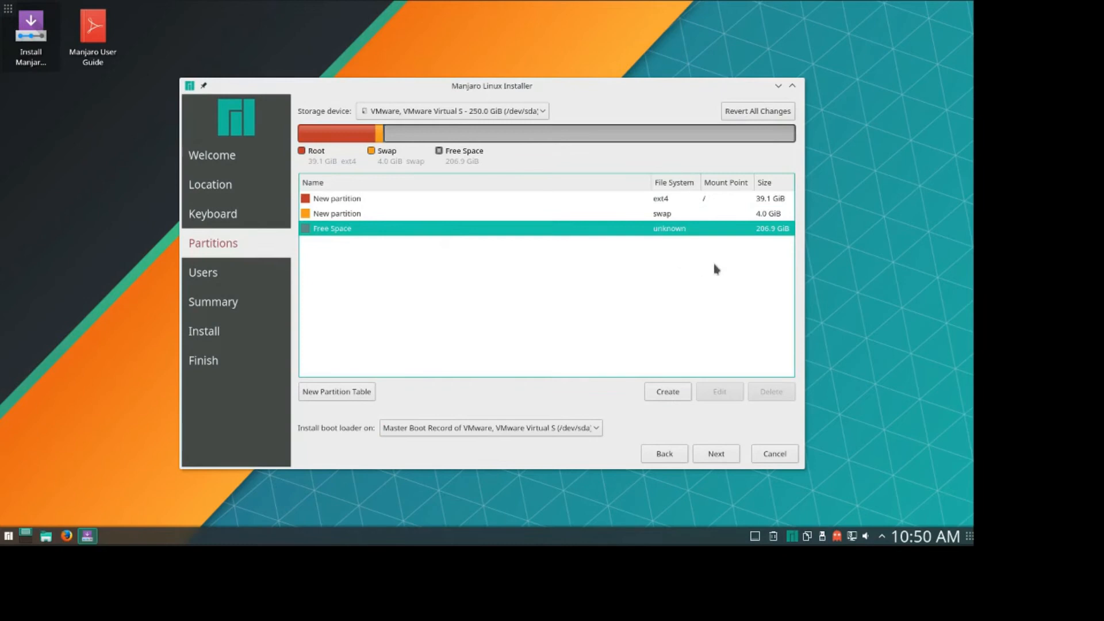
pyautogui.press('Return')
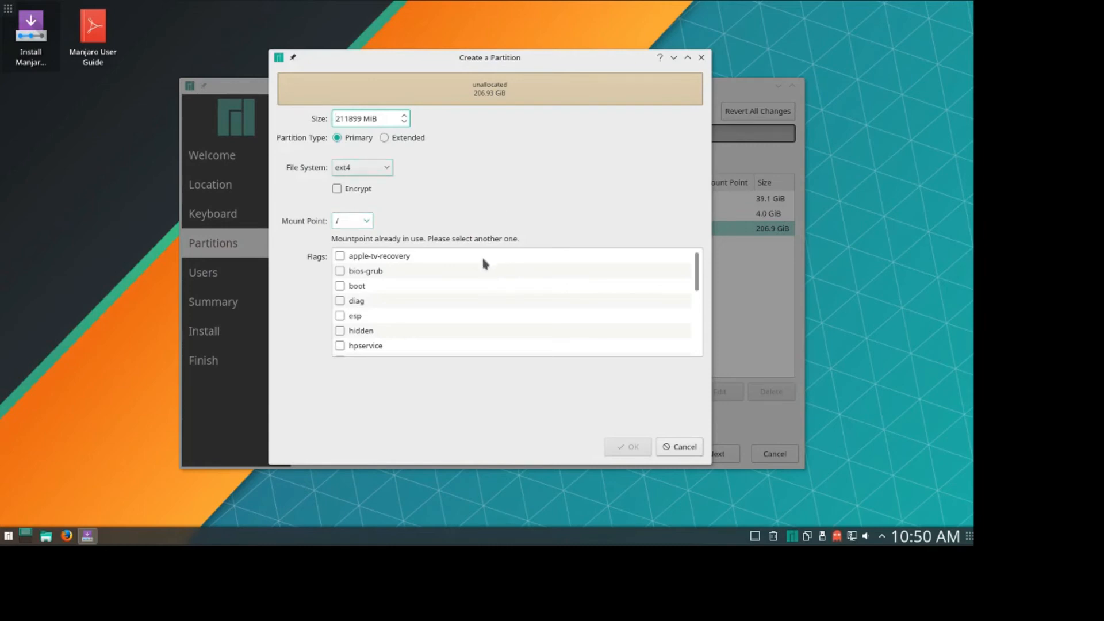
pyautogui.click(367, 221)
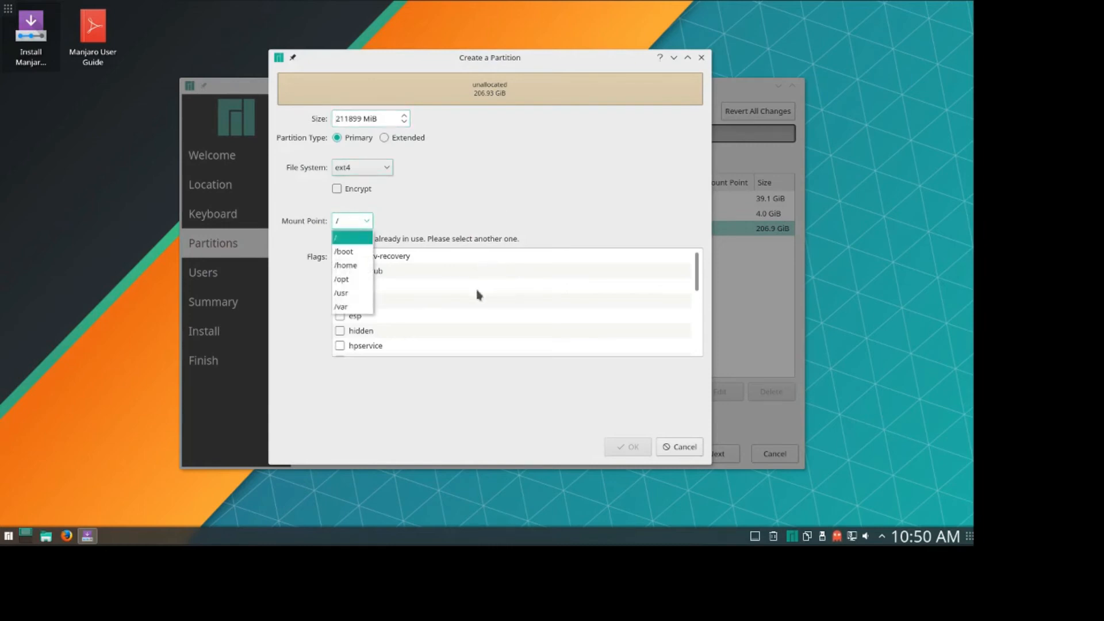
pyautogui.press('Return')
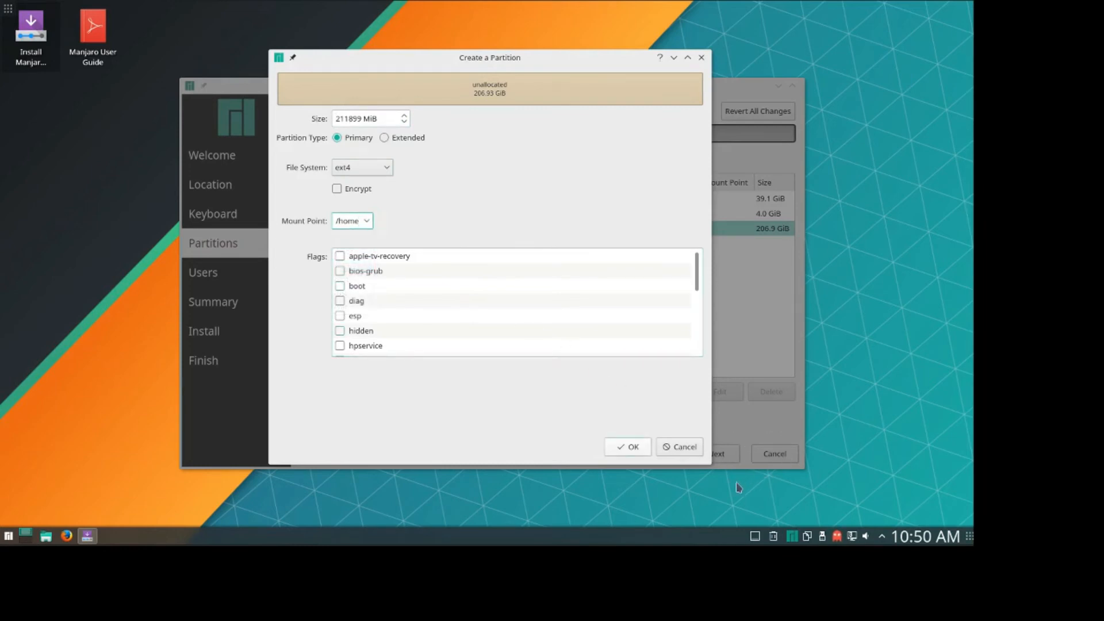
pyautogui.press('Return')
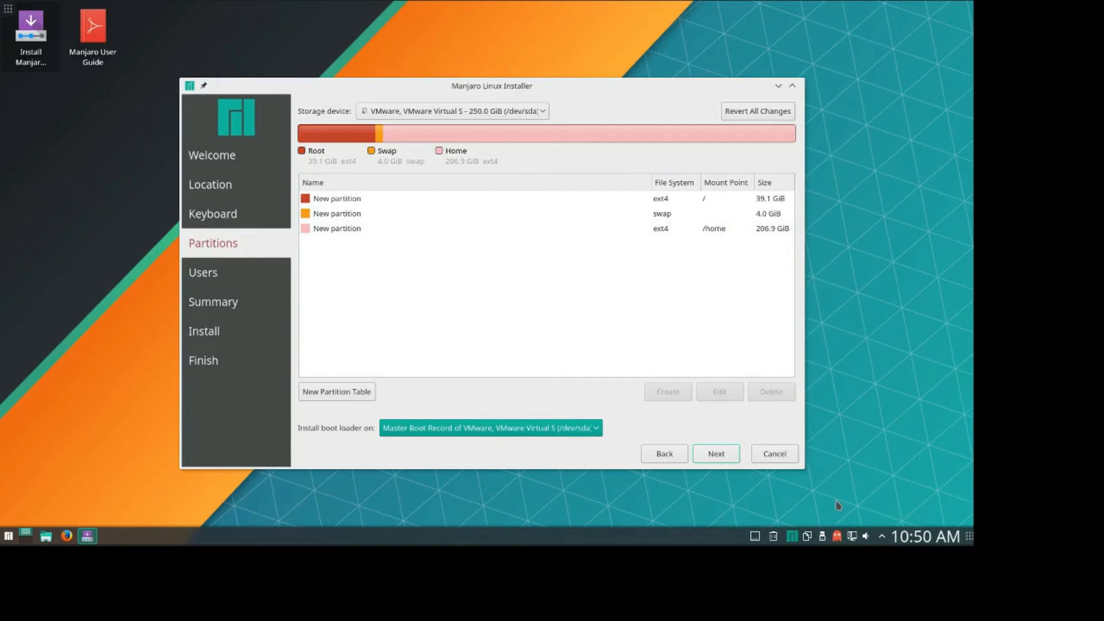
pyautogui.press('space')
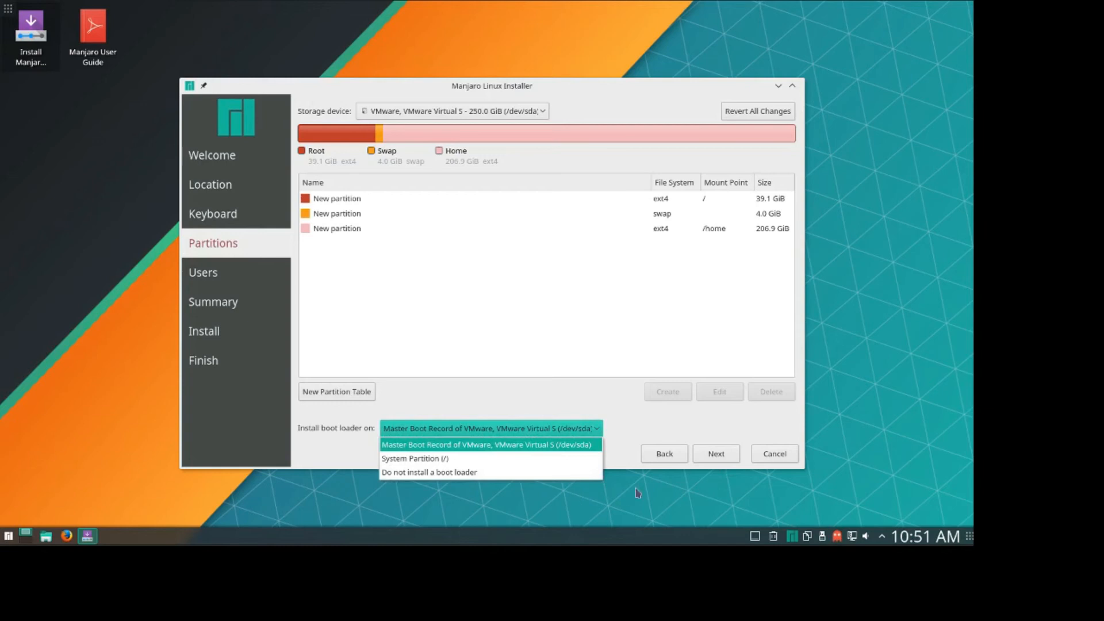
pyautogui.click(757, 464)
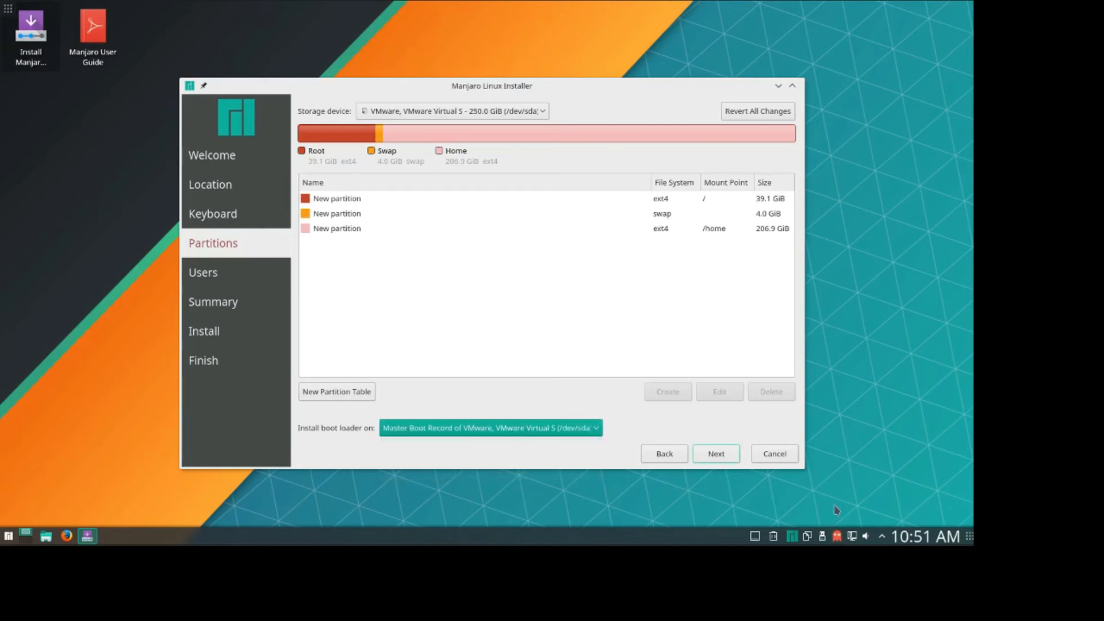
# Step: Enter the user's full name and login name on the user account page
pyautogui.press('Return')
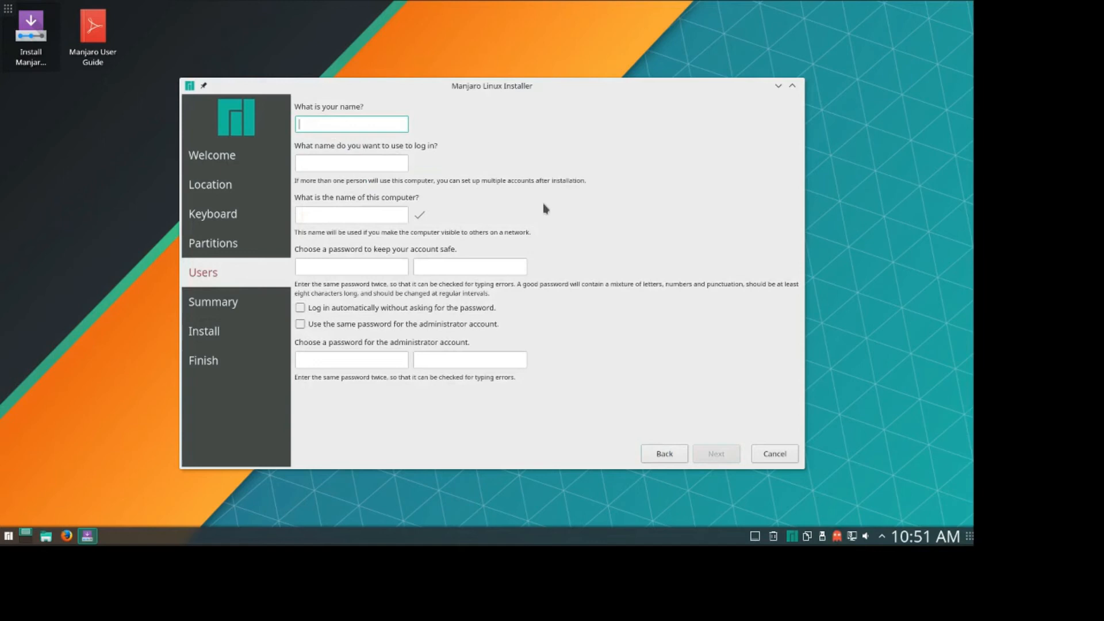
pyautogui.write('Eric Wamari')
pyautogui.press('Tab')
pyautogui.write('wamari')
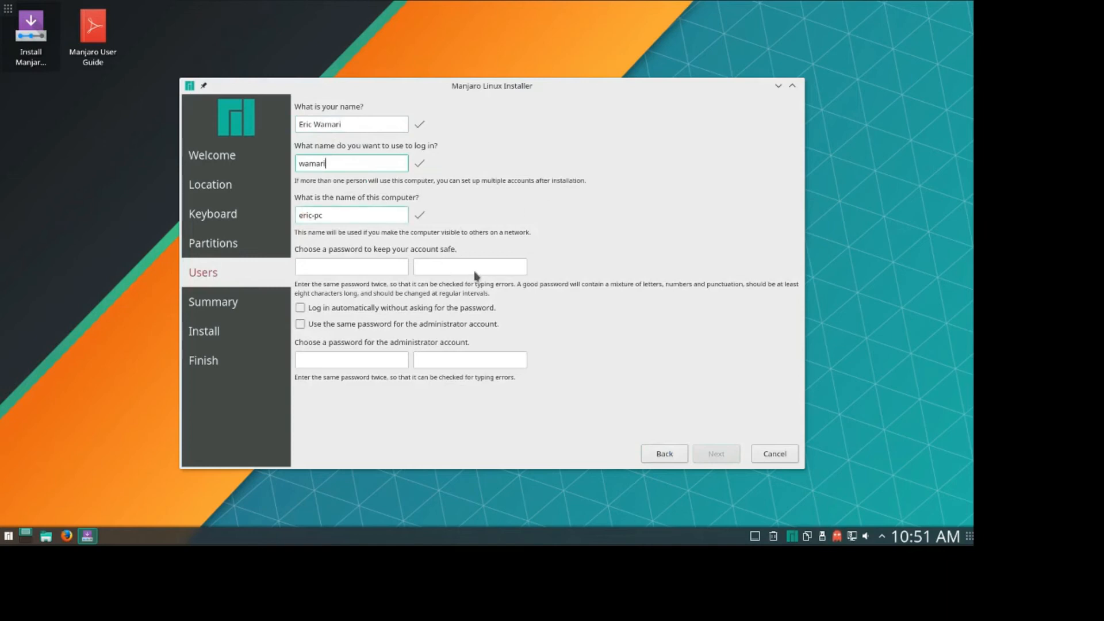
# Step: Name the computer workstation, enter and confirm the user password, and reuse it for the administrator
pyautogui.press('Tab')
pyautogui.press('BackSpace')
pyautogui.press('BackSpace')
pyautogui.press('BackSpace')
pyautogui.press('BackSpace')
pyautogui.press('BackSpace')
pyautogui.press('BackSpace')
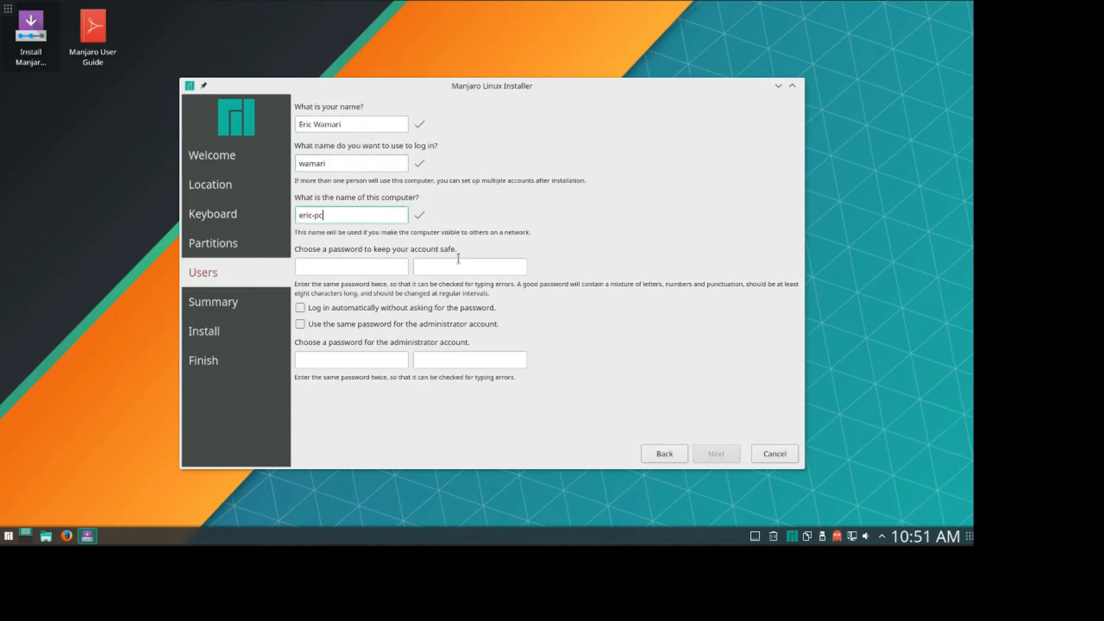
pyautogui.press('BackSpace')
pyautogui.write('workstatio••••••••')
pyautogui.press('Tab')
pyautogui.write('••••••••')
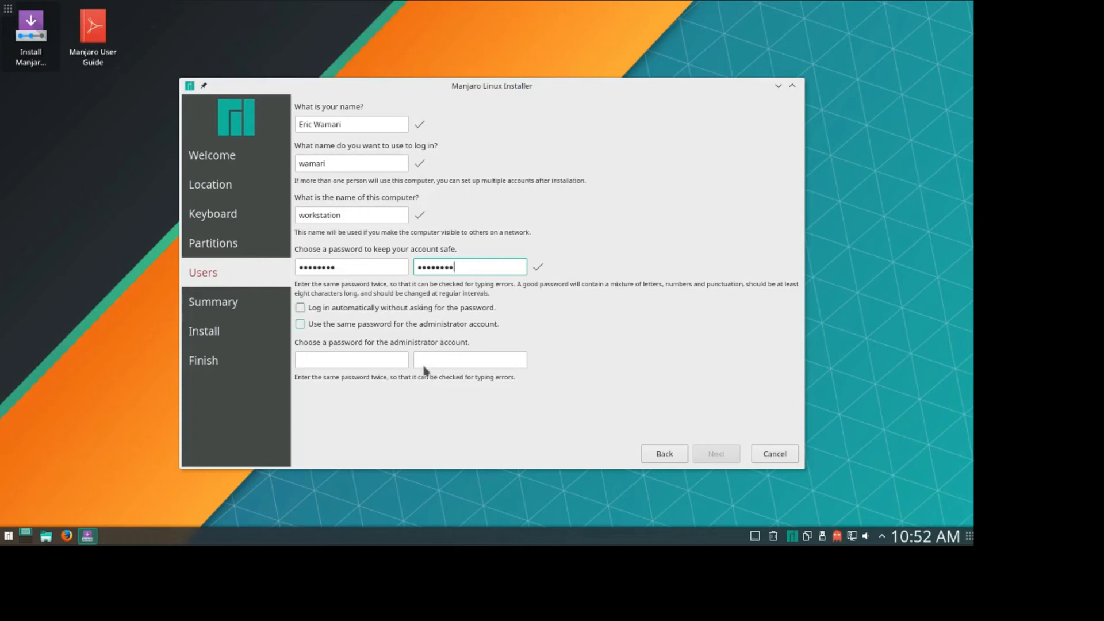
pyautogui.press('Tab')
pyautogui.press('Tab')
pyautogui.press('space')
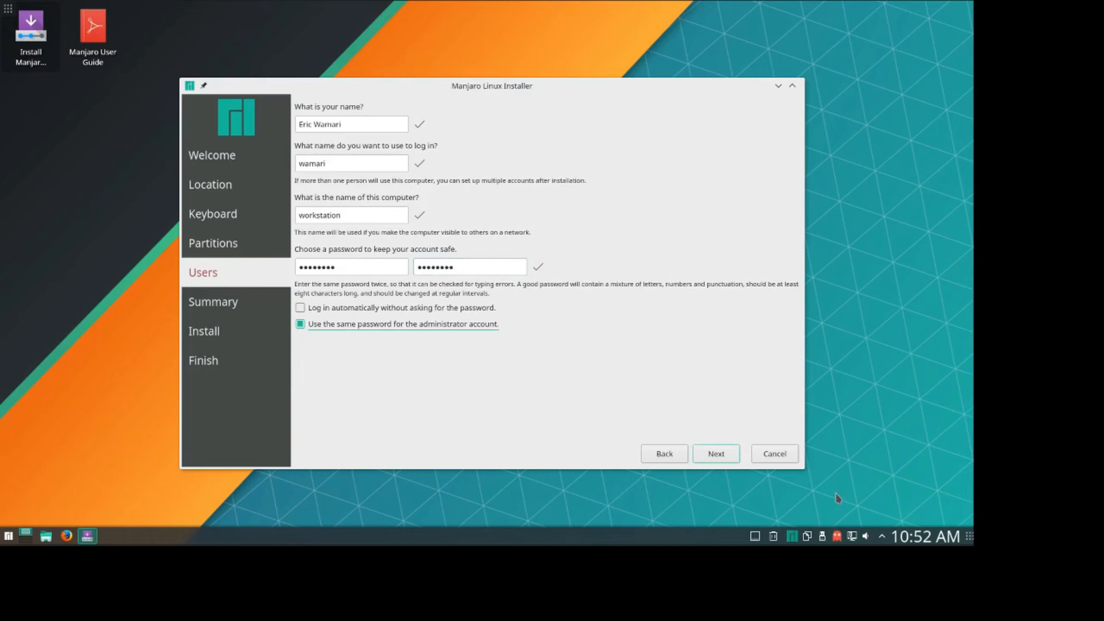
pyautogui.press('Tab')
pyautogui.press('Return')
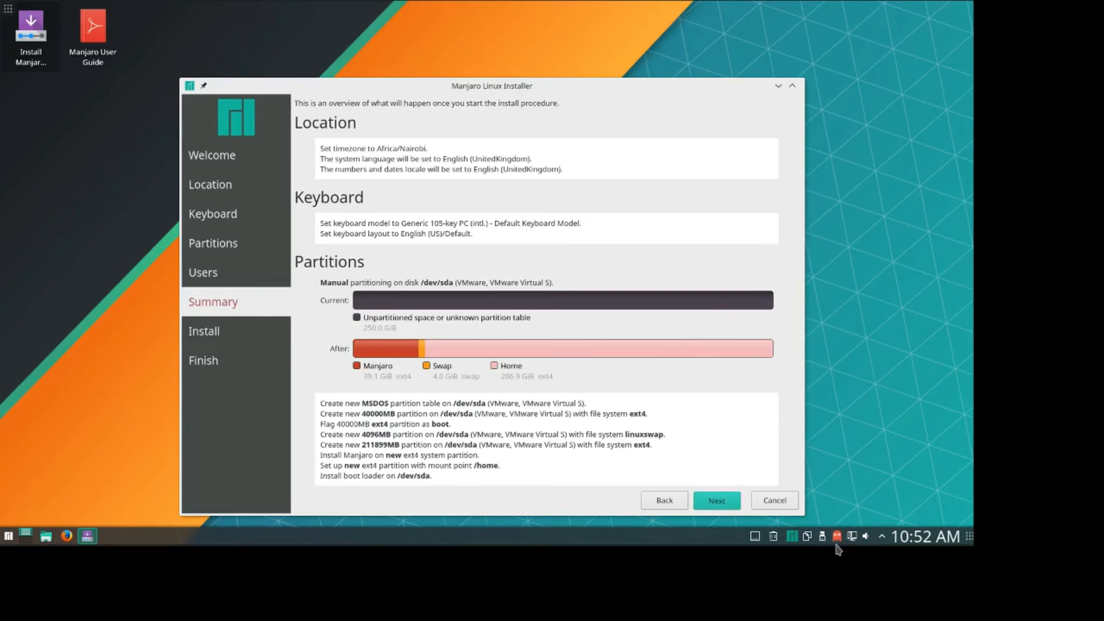
# Step: Proceed past the Summary page to the 'Continue with setup?' confirmation for Manjaro 17.0.2
pyautogui.press('Return')
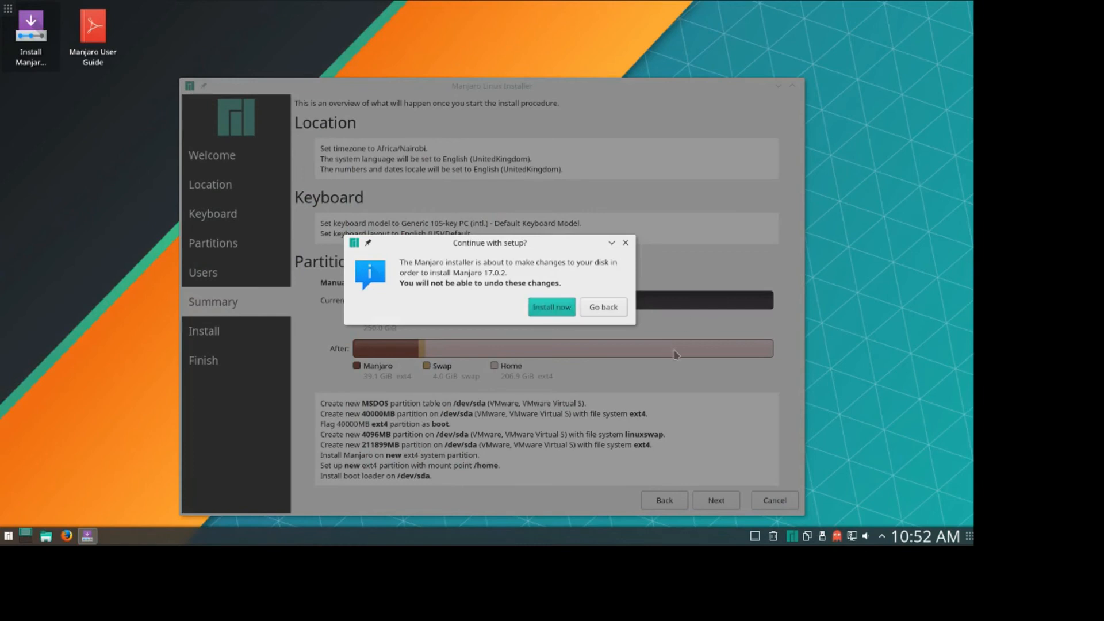
# Step: Choose Install now so Manjaro starts copying files to the disk
pyautogui.press('Return')
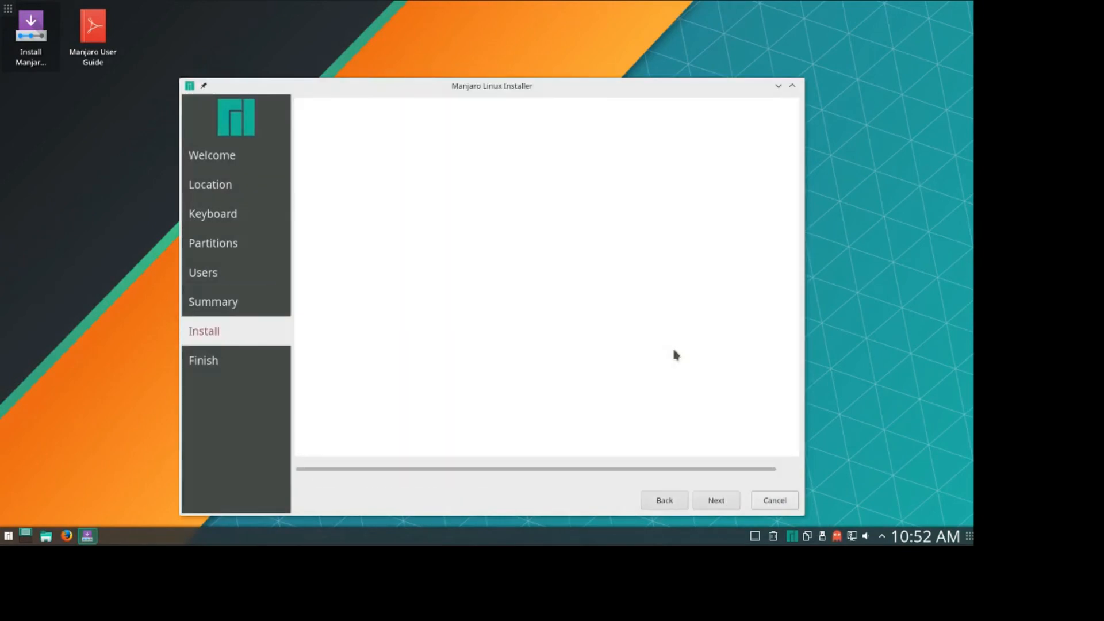